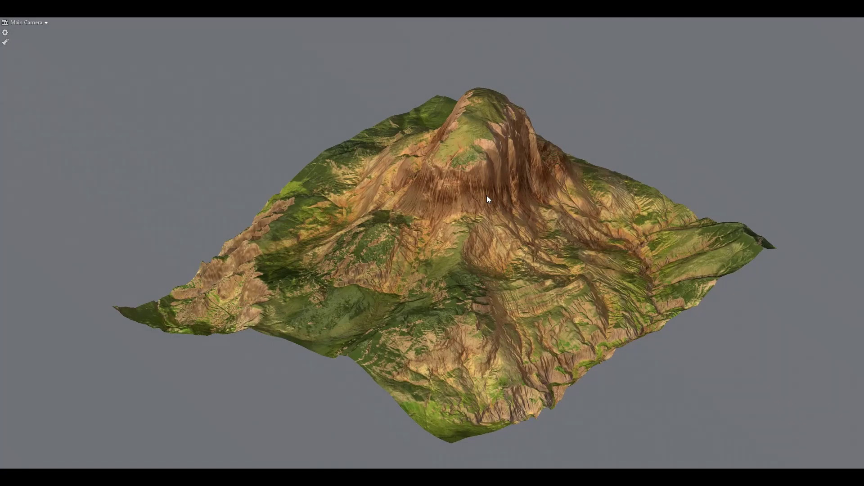
Step: Examine the finished terrain render and the sculpted terrain mesh from several angles
{"action": "left_click_drag", "start_coordinate": [487, 198], "coordinate": [339, 258]}
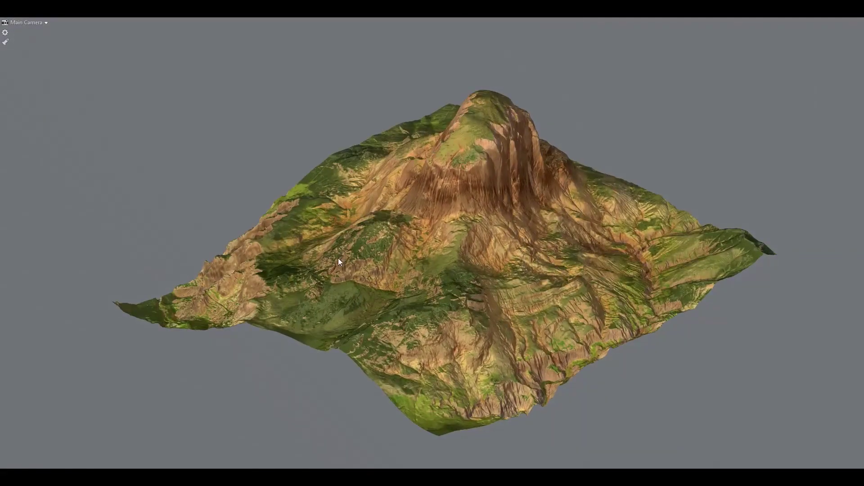
{"action": "left_click_drag", "start_coordinate": [455, 229], "coordinate": [437, 264]}
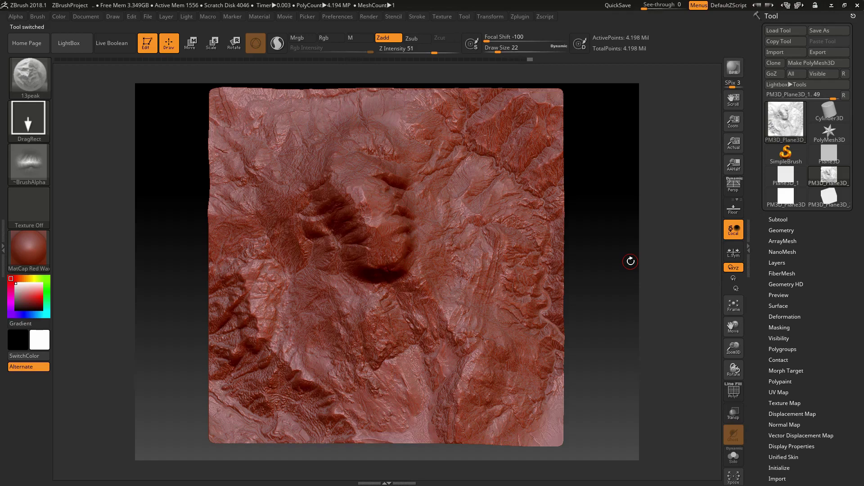
{"action": "left_click_drag", "start_coordinate": [624, 269], "coordinate": [621, 242]}
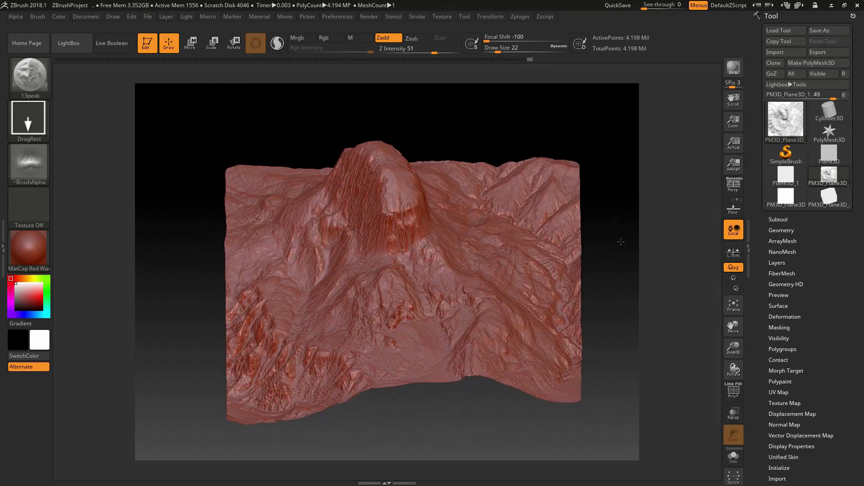
{"action": "left_click_drag", "start_coordinate": [615, 211], "coordinate": [692, 209]}
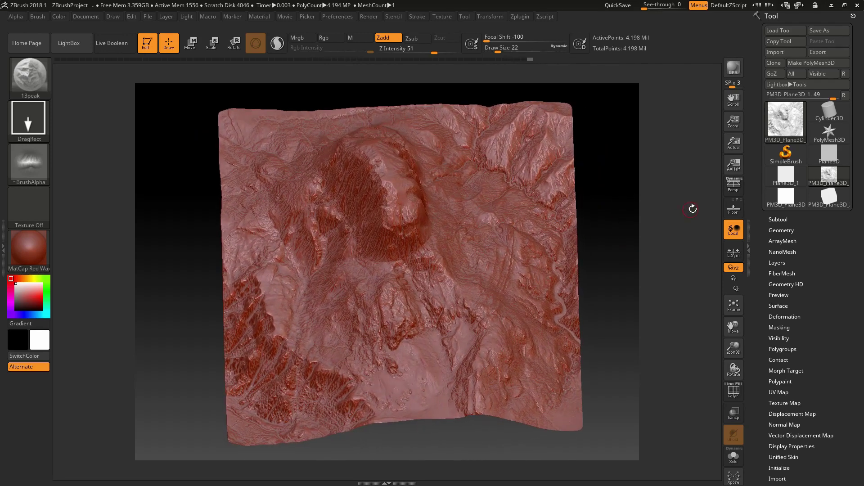
Step: Convert the flat Plane3D_1 to an editable polymesh and subdivide it repeatedly to 4.194 million polygons
{"action": "left_click", "coordinate": [803, 180]}
{"action": "left_click_drag", "start_coordinate": [620, 263], "coordinate": [615, 247]}
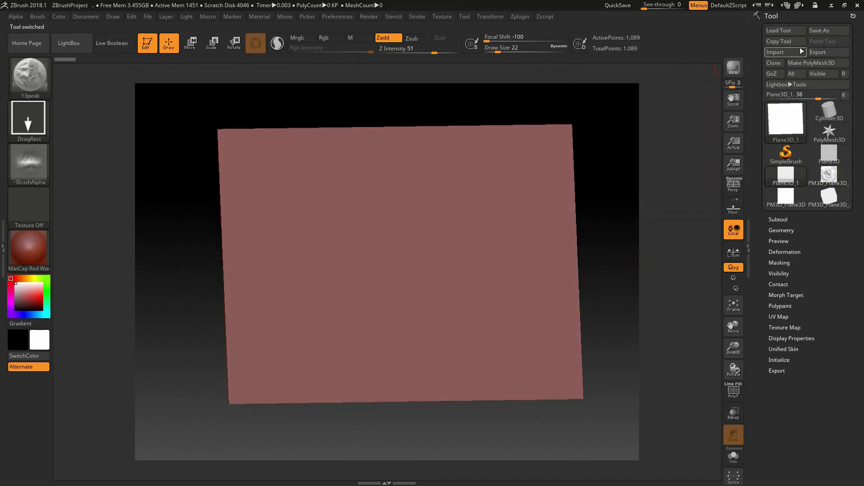
{"action": "left_click", "coordinate": [811, 64]}
{"action": "key", "text": "ctrl+d"}
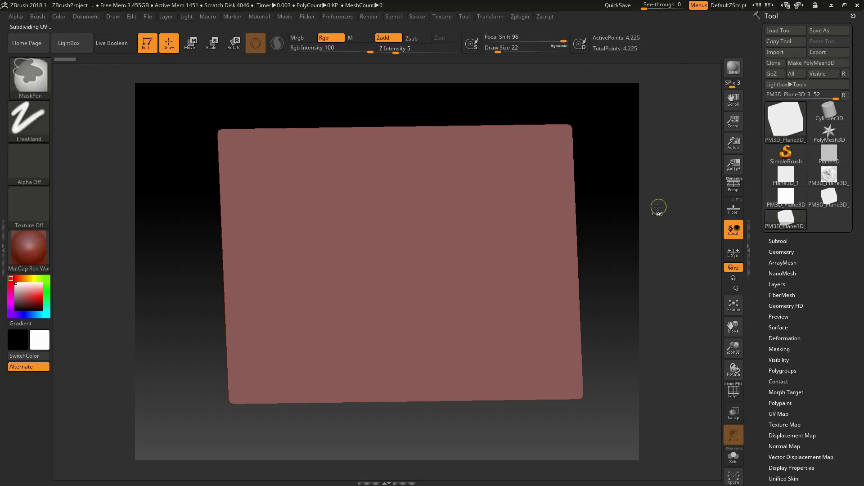
{"action": "key", "text": "ctrl+d"}
{"action": "key", "text": "ctrl+d"}
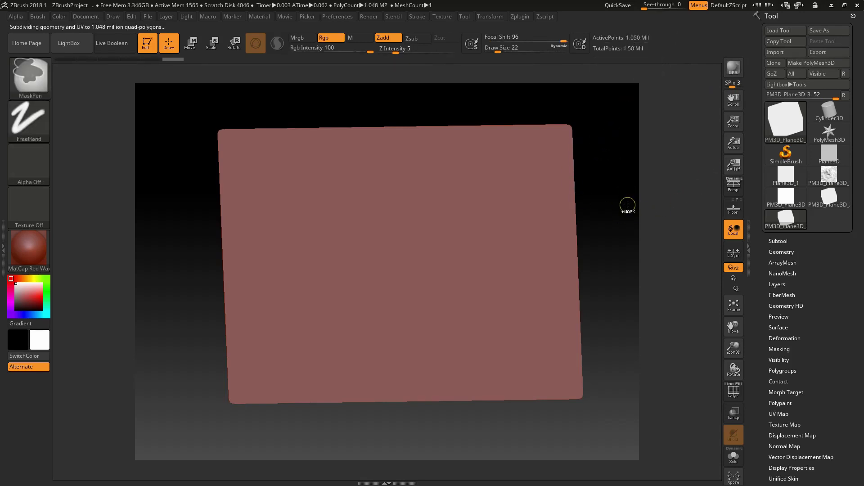
Step: Load the 14peak brush from the NEW terrain brush folder and stamp mountain ridges over the left half of the plane
{"action": "left_click", "coordinate": [69, 45]}
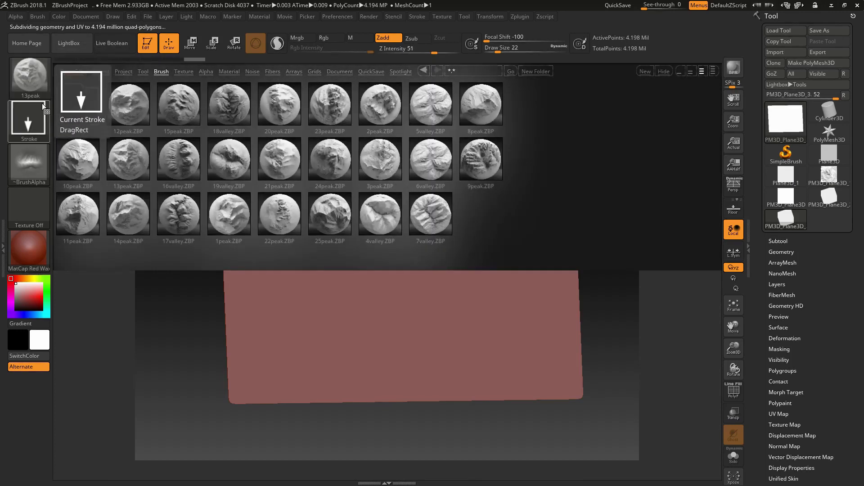
{"action": "double_click", "coordinate": [81, 98]}
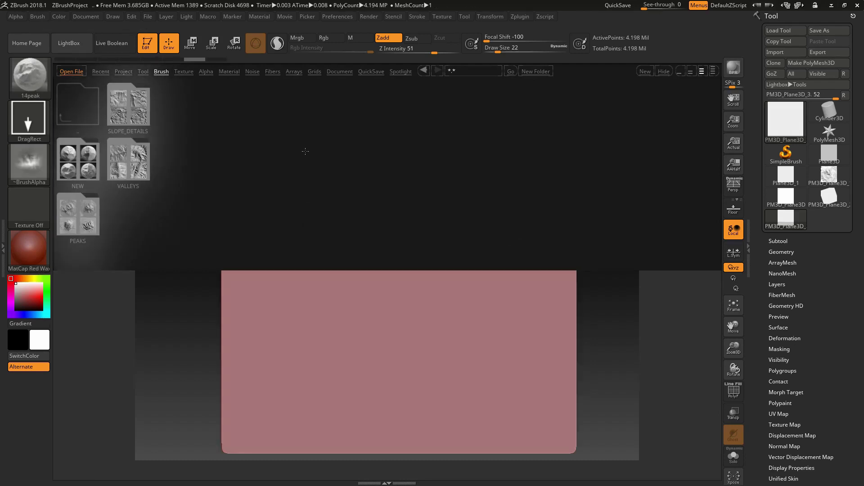
{"action": "double_click", "coordinate": [93, 164]}
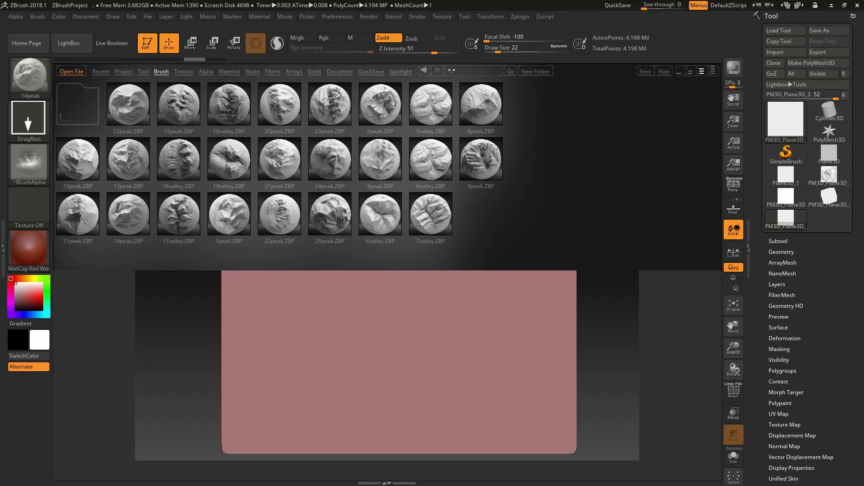
{"action": "left_click", "coordinate": [132, 160]}
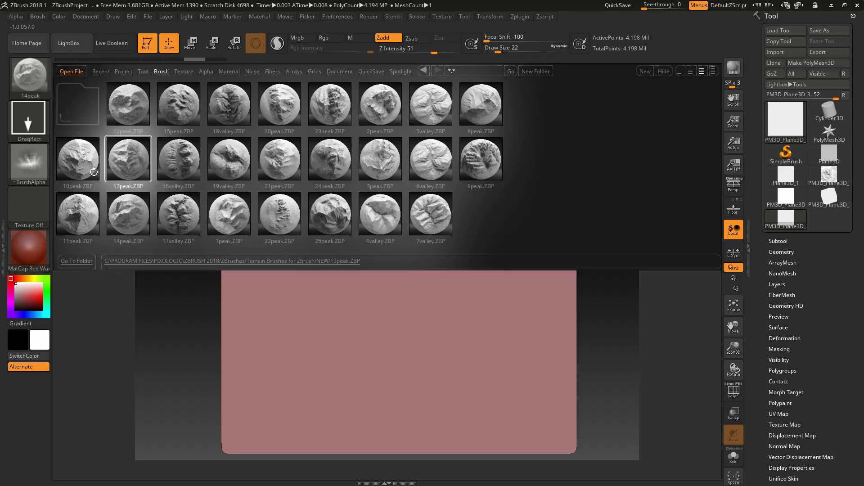
{"action": "double_click", "coordinate": [127, 218]}
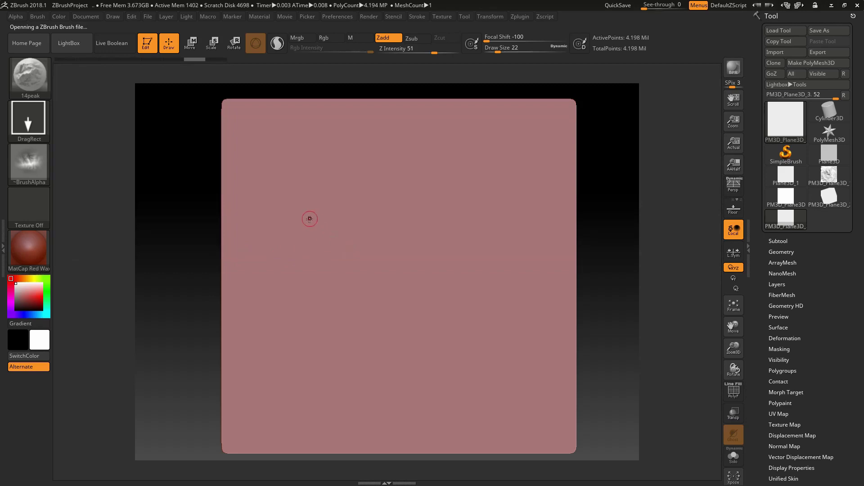
{"action": "mouse_move", "coordinate": [380, 268]}
{"action": "left_mouse_down"}
{"action": "mouse_move", "coordinate": [559, 270]}
{"action": "mouse_move", "coordinate": [615, 312]}
{"action": "mouse_move", "coordinate": [618, 253]}
{"action": "mouse_move", "coordinate": [601, 270]}
{"action": "mouse_move", "coordinate": [626, 304]}
{"action": "mouse_move", "coordinate": [603, 257]}
{"action": "mouse_move", "coordinate": [623, 304]}
{"action": "mouse_move", "coordinate": [569, 252]}
{"action": "mouse_move", "coordinate": [617, 247]}
{"action": "mouse_move", "coordinate": [619, 309]}
{"action": "mouse_move", "coordinate": [615, 245]}
{"action": "left_mouse_up"}
{"action": "mouse_move", "coordinate": [384, 155]}
{"action": "left_mouse_down"}
{"action": "mouse_move", "coordinate": [411, 201]}
{"action": "mouse_move", "coordinate": [403, 266]}
{"action": "left_mouse_up"}
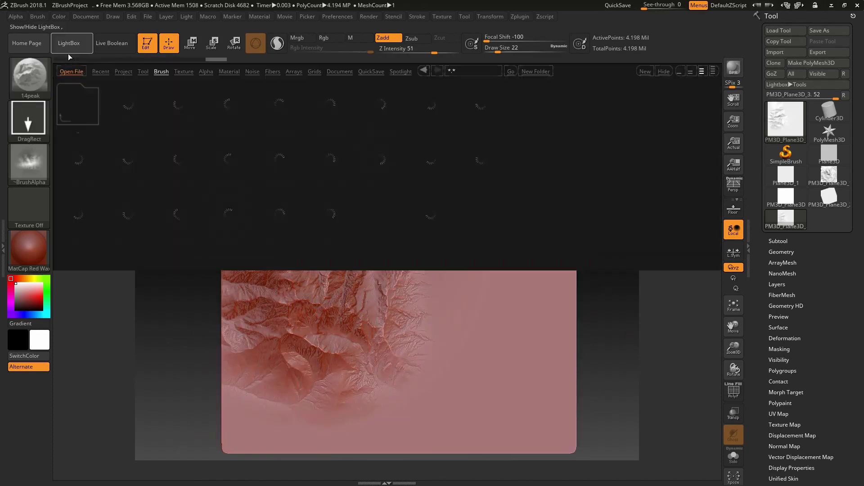
Step: Try stamping a peak at the lower end of the mountain range with the 21peak brush and undo it
{"action": "left_click", "coordinate": [69, 53]}
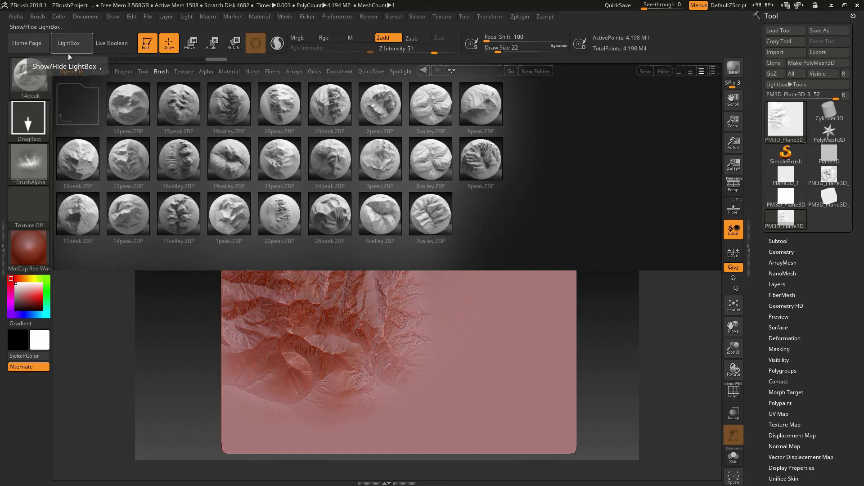
{"action": "double_click", "coordinate": [279, 158]}
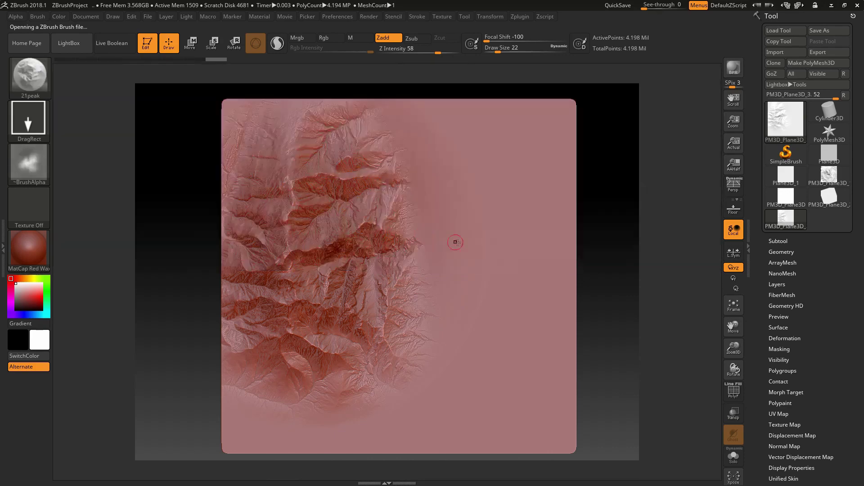
{"action": "left_click_drag", "start_coordinate": [660, 332], "coordinate": [627, 239], "text": "alt"}
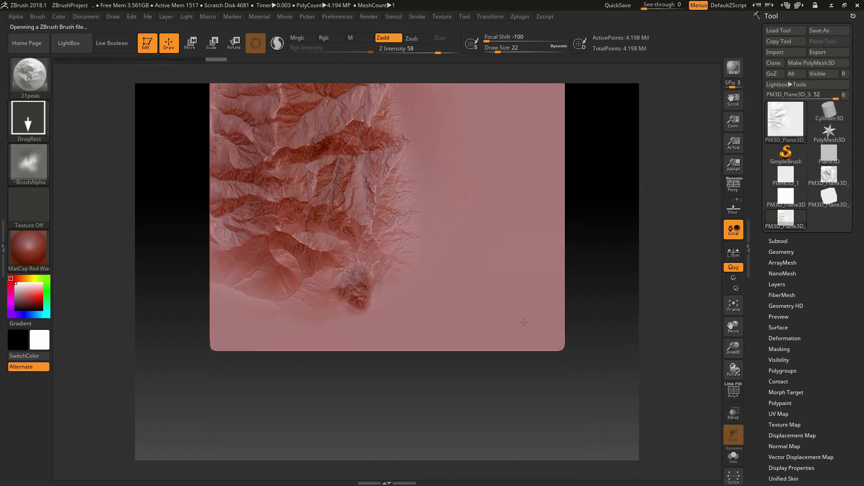
{"action": "left_click_drag", "start_coordinate": [576, 198], "coordinate": [617, 297]}
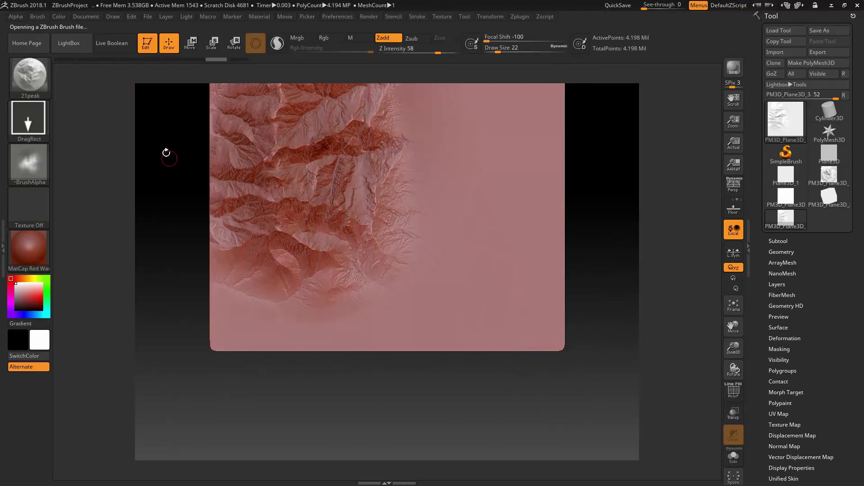
{"action": "left_click", "coordinate": [75, 46]}
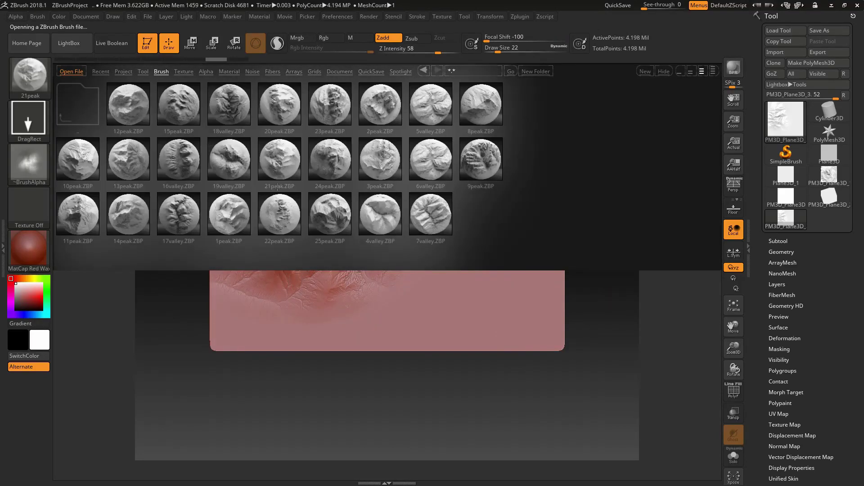
{"action": "double_click", "coordinate": [288, 171]}
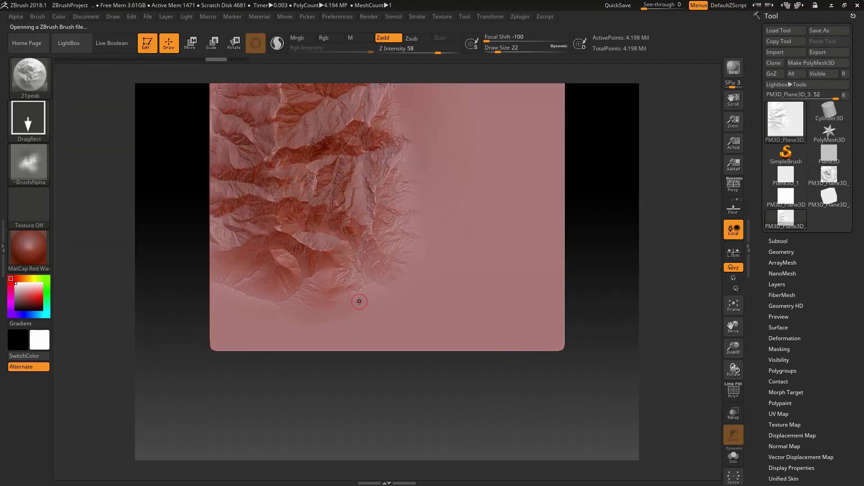
{"action": "left_click_drag", "start_coordinate": [350, 307], "coordinate": [487, 313]}
{"action": "key", "text": "ctrl+z"}
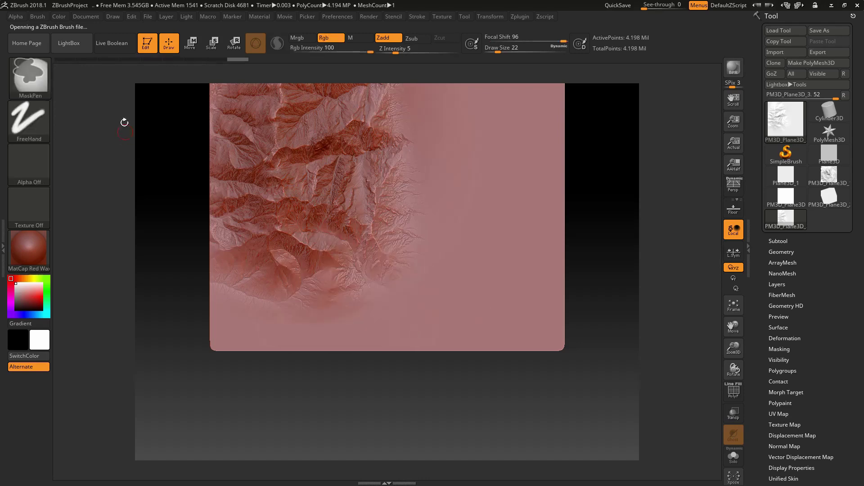
Step: Load the 20peak brush and stamp a ridge that extends the mountain range to the plane's lower edge
{"action": "left_click", "coordinate": [72, 47]}
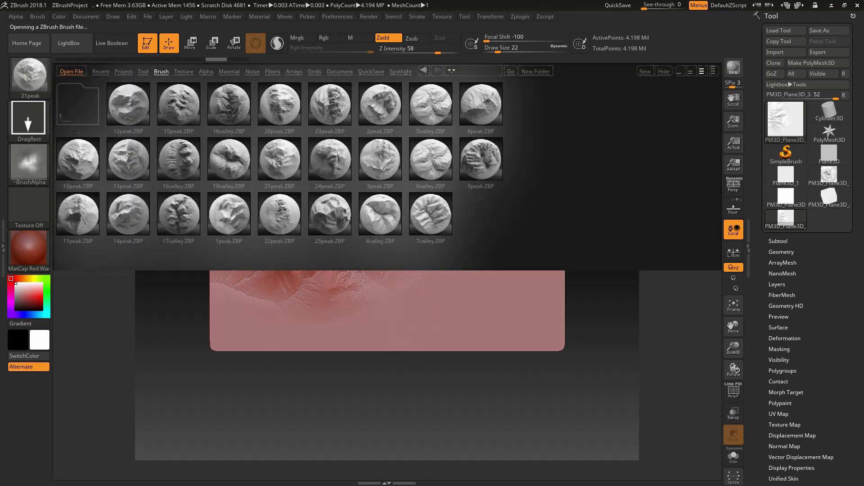
{"action": "double_click", "coordinate": [286, 118]}
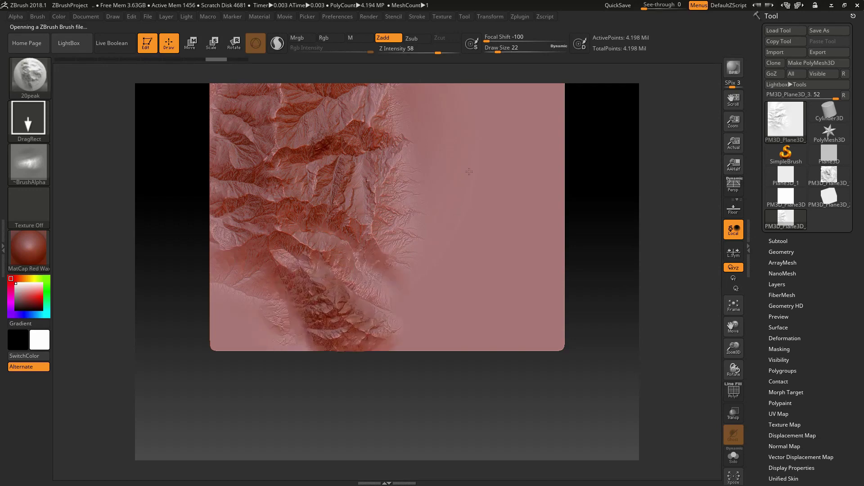
{"action": "mouse_move", "coordinate": [468, 171]}
{"action": "left_mouse_down"}
{"action": "mouse_move", "coordinate": [502, 212]}
{"action": "mouse_move", "coordinate": [618, 287]}
{"action": "mouse_move", "coordinate": [618, 212]}
{"action": "mouse_move", "coordinate": [614, 306]}
{"action": "left_mouse_up"}
{"action": "mouse_move", "coordinate": [616, 339]}
{"action": "left_mouse_down"}
{"action": "mouse_move", "coordinate": [605, 259]}
{"action": "mouse_move", "coordinate": [616, 239]}
{"action": "mouse_move", "coordinate": [617, 252]}
{"action": "left_mouse_up"}
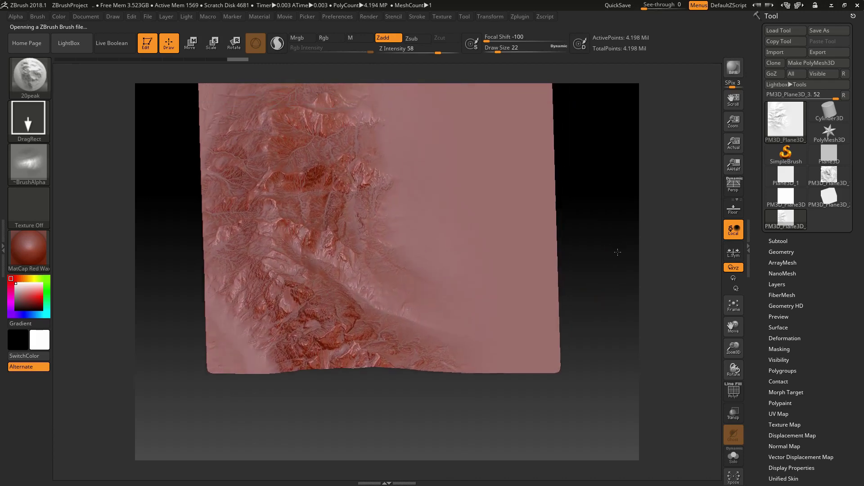
{"action": "mouse_move", "coordinate": [556, 264]}
{"action": "left_mouse_down"}
{"action": "mouse_move", "coordinate": [594, 252]}
{"action": "mouse_move", "coordinate": [604, 281]}
{"action": "mouse_move", "coordinate": [619, 263]}
{"action": "mouse_move", "coordinate": [620, 234]}
{"action": "mouse_move", "coordinate": [616, 243]}
{"action": "left_mouse_up"}
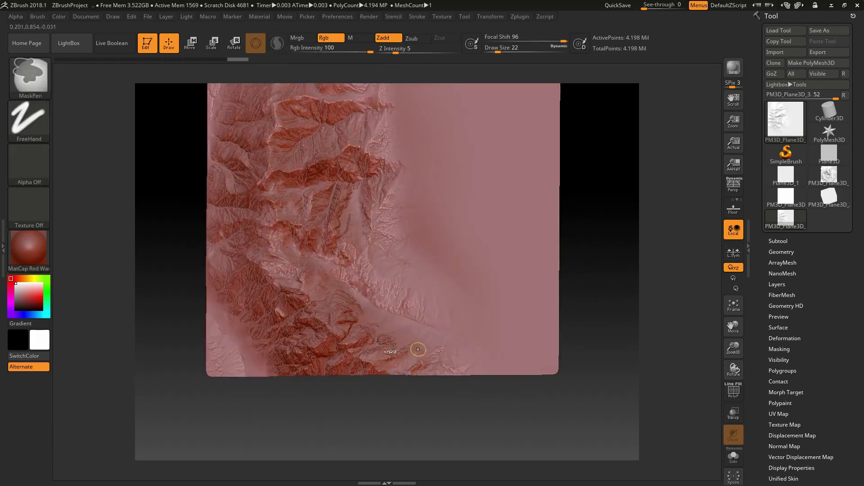
Step: Load the 5valley brush and stamp a carved valley into the smooth ground at the foot of the mountain range
{"action": "left_click_drag", "start_coordinate": [595, 156], "coordinate": [530, 270]}
{"action": "left_click_drag", "start_coordinate": [572, 205], "coordinate": [467, 150]}
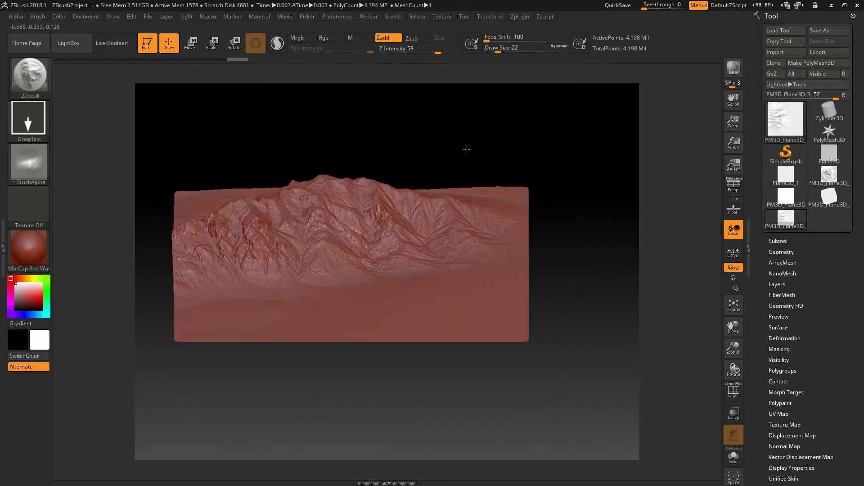
{"action": "left_click_drag", "start_coordinate": [281, 237], "coordinate": [242, 284]}
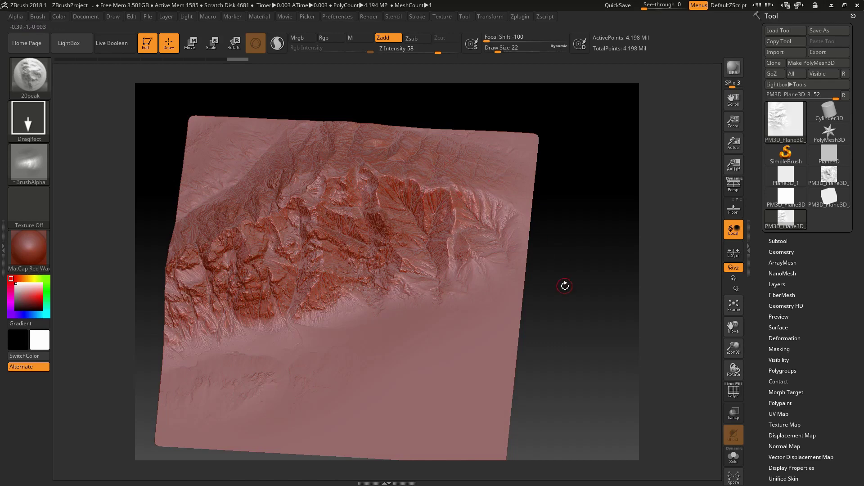
{"action": "mouse_move", "coordinate": [564, 286]}
{"action": "left_mouse_down"}
{"action": "mouse_move", "coordinate": [588, 244]}
{"action": "mouse_move", "coordinate": [554, 251]}
{"action": "mouse_move", "coordinate": [592, 229]}
{"action": "mouse_move", "coordinate": [581, 225]}
{"action": "left_mouse_up"}
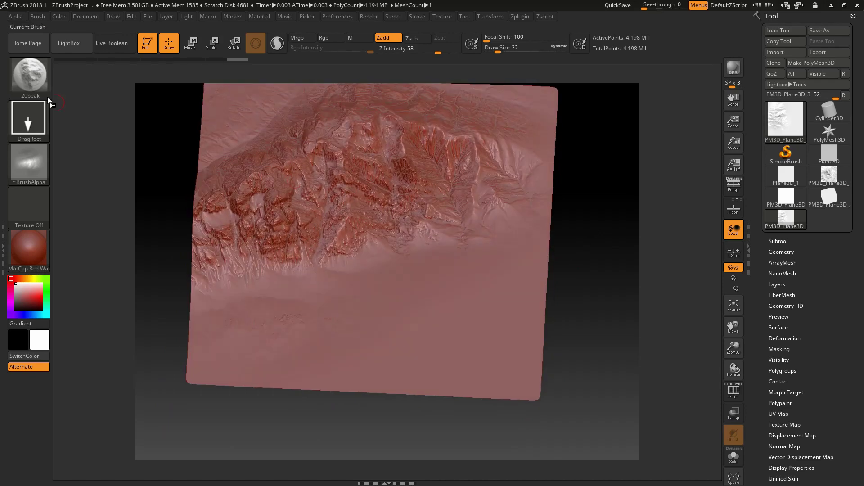
{"action": "left_click", "coordinate": [69, 43]}
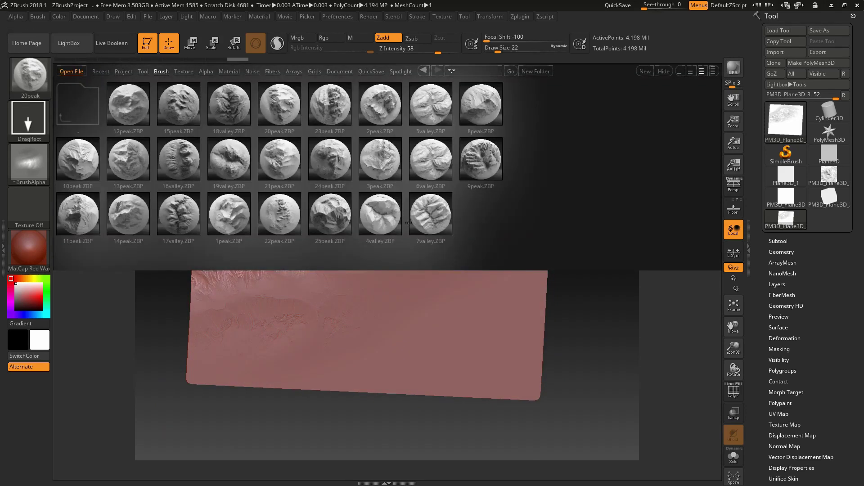
{"action": "double_click", "coordinate": [430, 105]}
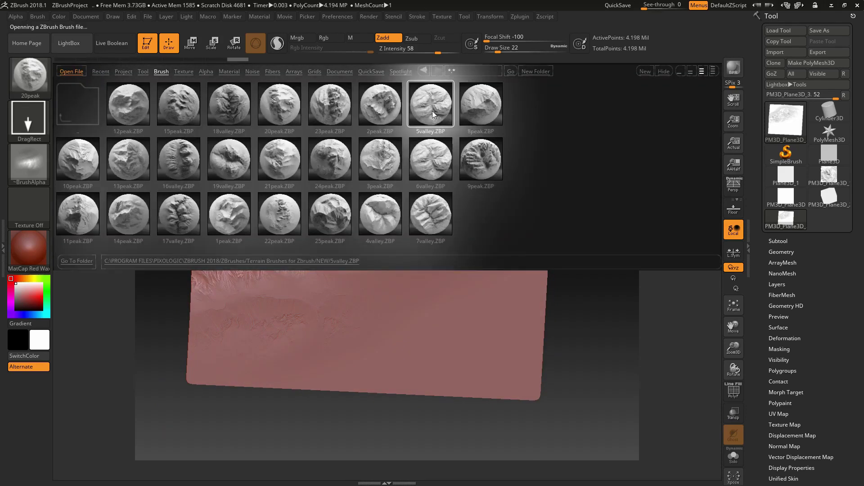
{"action": "mouse_move", "coordinate": [313, 308]}
{"action": "left_mouse_down"}
{"action": "mouse_move", "coordinate": [586, 284]}
{"action": "mouse_move", "coordinate": [587, 272]}
{"action": "left_mouse_up"}
Step: Load the 19valley brush and stamp valley detail into the smooth near corner beside the first valley
{"action": "left_click", "coordinate": [69, 43]}
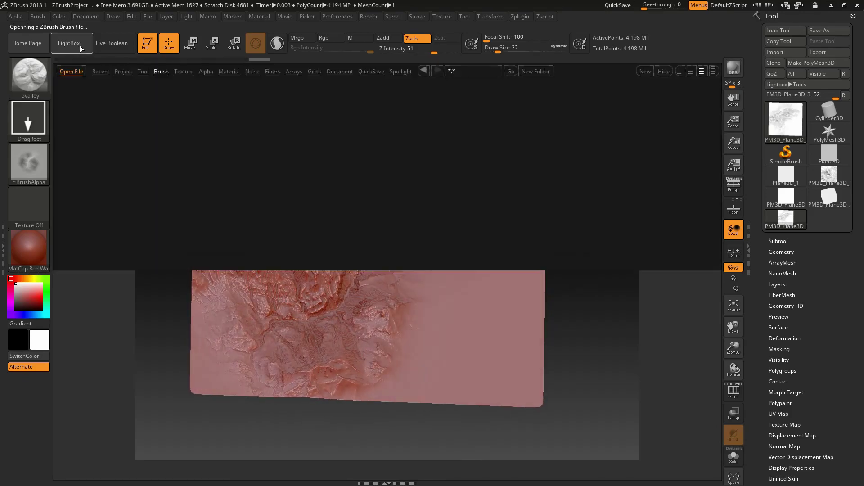
{"action": "double_click", "coordinate": [232, 149]}
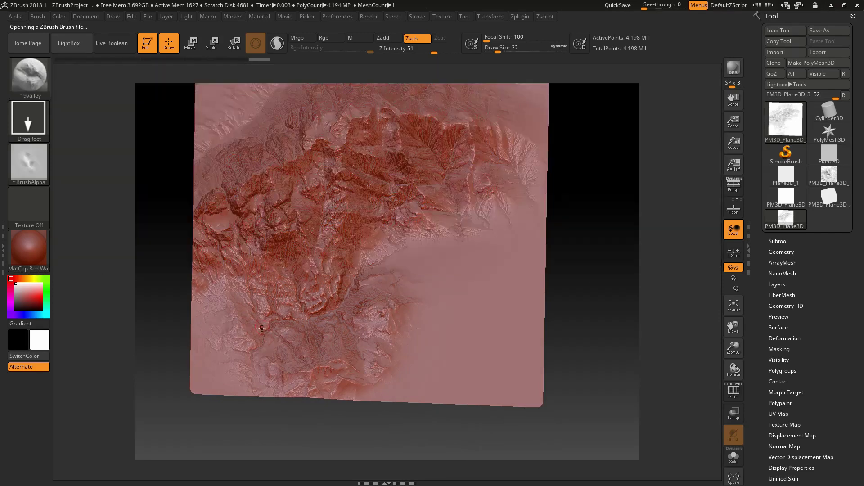
{"action": "left_click_drag", "start_coordinate": [241, 419], "coordinate": [202, 484]}
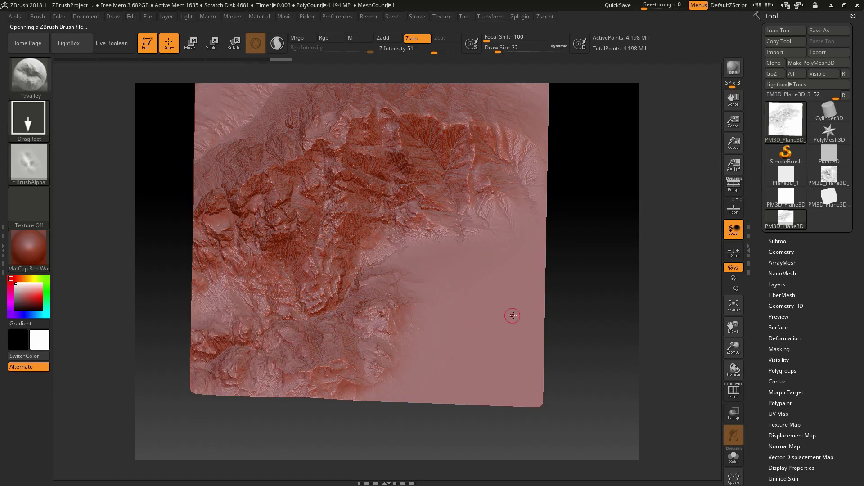
Step: Load the 7valley brush and stamp eroded valley detail into the smooth ground beside the existing foothills
{"action": "left_click_drag", "start_coordinate": [586, 305], "coordinate": [594, 280]}
{"action": "left_click_drag", "start_coordinate": [734, 348], "coordinate": [742, 417]}
{"action": "left_click_drag", "start_coordinate": [727, 324], "coordinate": [640, 367]}
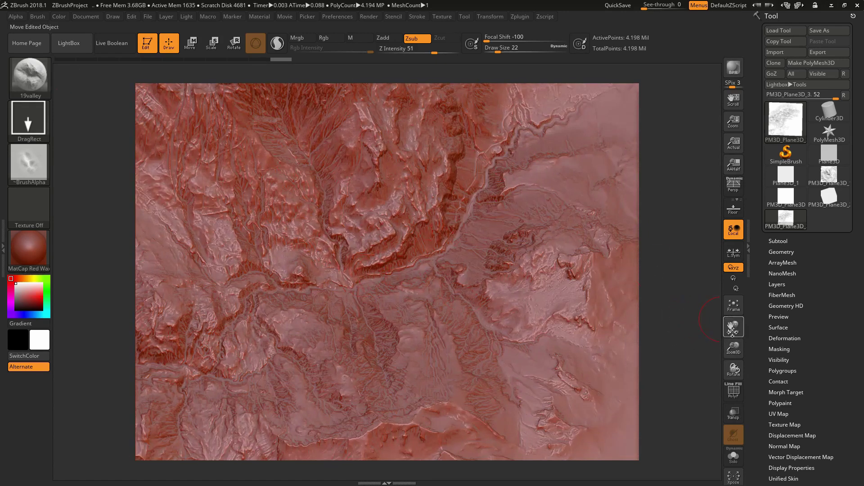
{"action": "left_click_drag", "start_coordinate": [690, 320], "coordinate": [686, 281]}
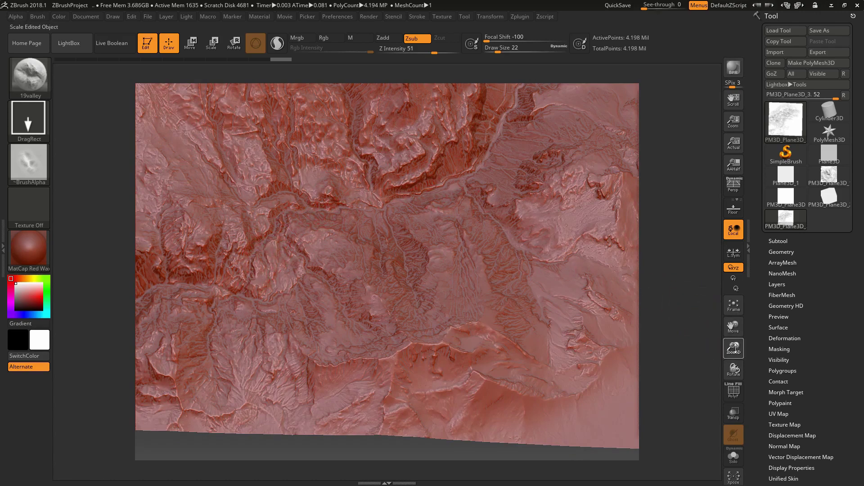
{"action": "left_click_drag", "start_coordinate": [700, 315], "coordinate": [576, 216]}
{"action": "left_click", "coordinate": [70, 47]}
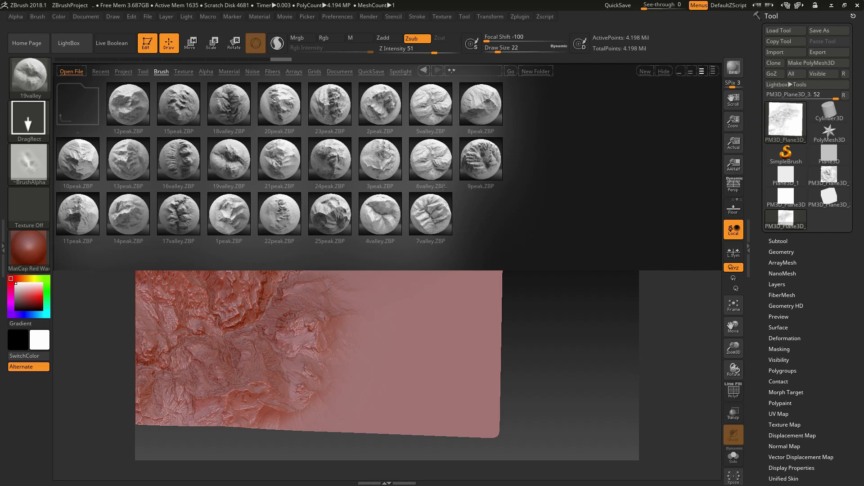
{"action": "double_click", "coordinate": [431, 214]}
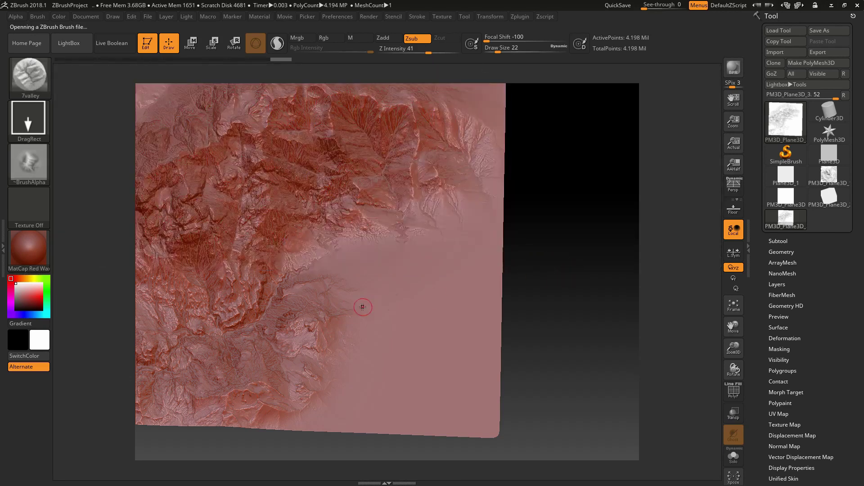
{"action": "mouse_move", "coordinate": [354, 283]}
{"action": "left_mouse_down"}
{"action": "mouse_move", "coordinate": [98, 319]}
{"action": "mouse_move", "coordinate": [129, 355]}
{"action": "left_mouse_up"}
Step: Load the 4valley brush and stamp a rotated valley relief at the plane's side edge, just above the smooth corner
{"action": "left_click_drag", "start_coordinate": [594, 293], "coordinate": [548, 258]}
{"action": "left_click", "coordinate": [72, 43]}
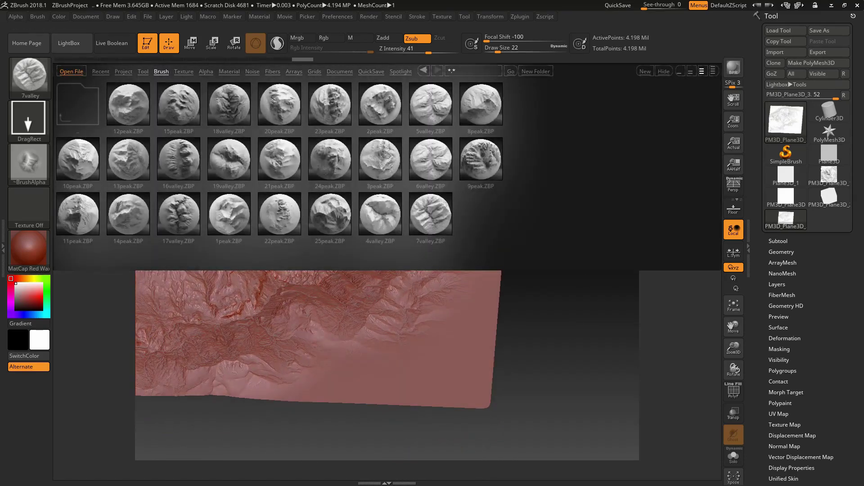
{"action": "double_click", "coordinate": [377, 219]}
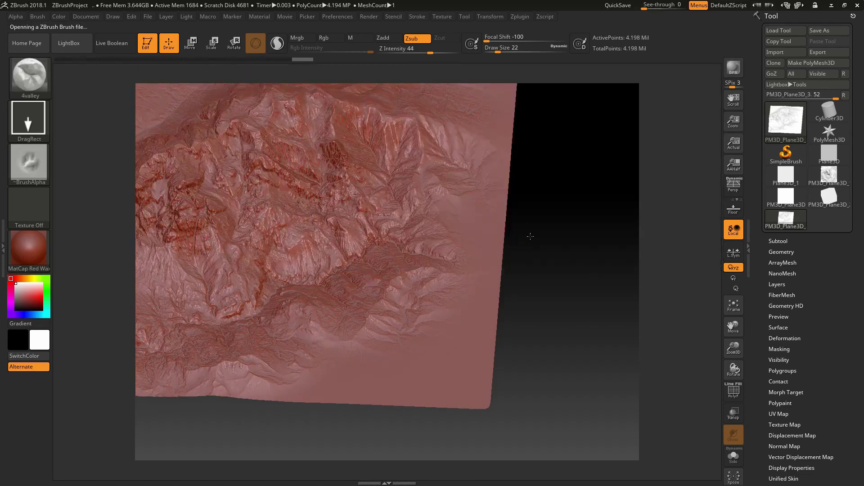
{"action": "mouse_move", "coordinate": [536, 260]}
{"action": "left_mouse_down"}
{"action": "mouse_move", "coordinate": [523, 256]}
{"action": "mouse_move", "coordinate": [540, 268]}
{"action": "left_mouse_up"}
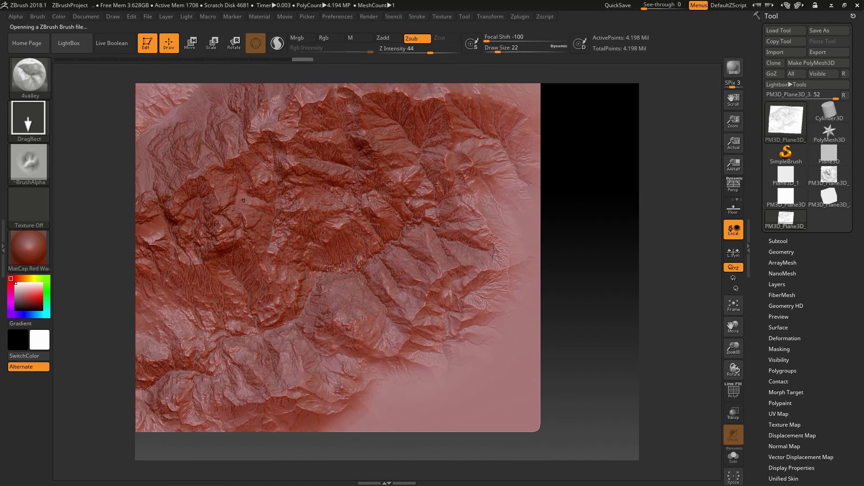
{"action": "left_click_drag", "start_coordinate": [158, 242], "coordinate": [219, 144]}
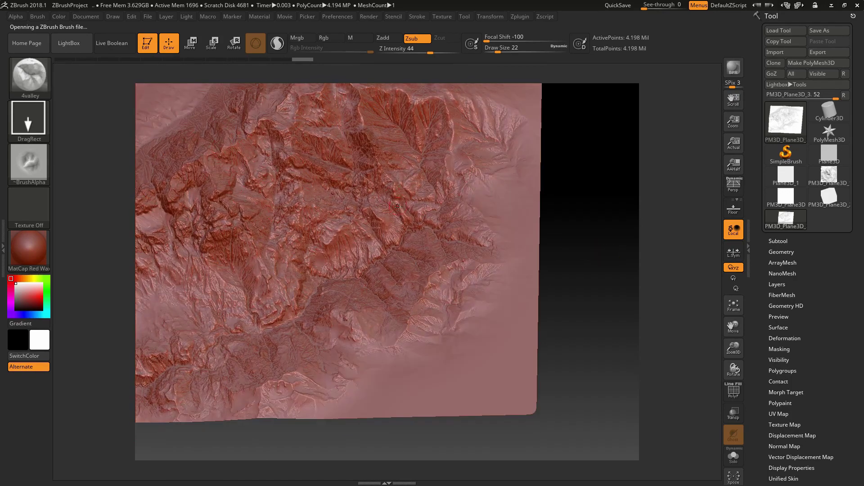
{"action": "left_click_drag", "start_coordinate": [566, 234], "coordinate": [476, 247]}
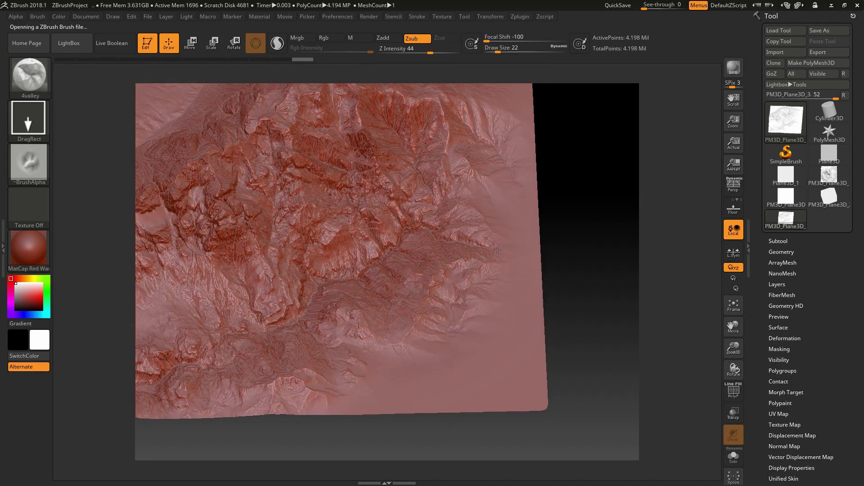
{"action": "left_click_drag", "start_coordinate": [311, 235], "coordinate": [304, 168]}
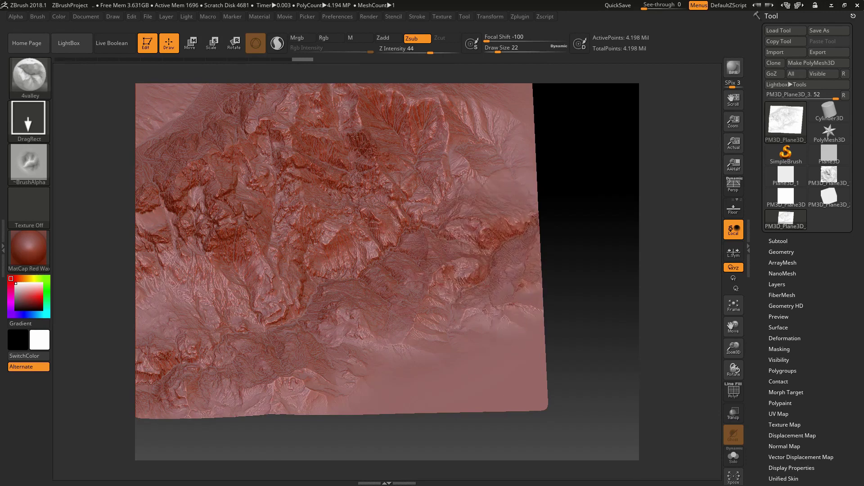
{"action": "left_click_drag", "start_coordinate": [355, 136], "coordinate": [416, 116]}
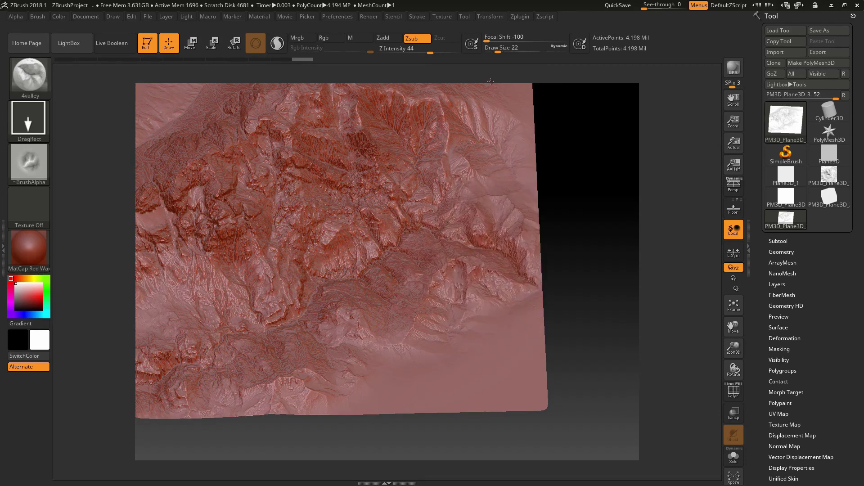
Step: Switch to the Move brush with draw size 324 and push the sagging underside of the terrain upward in side view
{"action": "mouse_move", "coordinate": [567, 177]}
{"action": "left_mouse_down"}
{"action": "mouse_move", "coordinate": [598, 239]}
{"action": "mouse_move", "coordinate": [593, 294]}
{"action": "mouse_move", "coordinate": [588, 236]}
{"action": "mouse_move", "coordinate": [550, 175]}
{"action": "mouse_move", "coordinate": [556, 225]}
{"action": "mouse_move", "coordinate": [517, 174]}
{"action": "mouse_move", "coordinate": [517, 158]}
{"action": "left_mouse_up"}
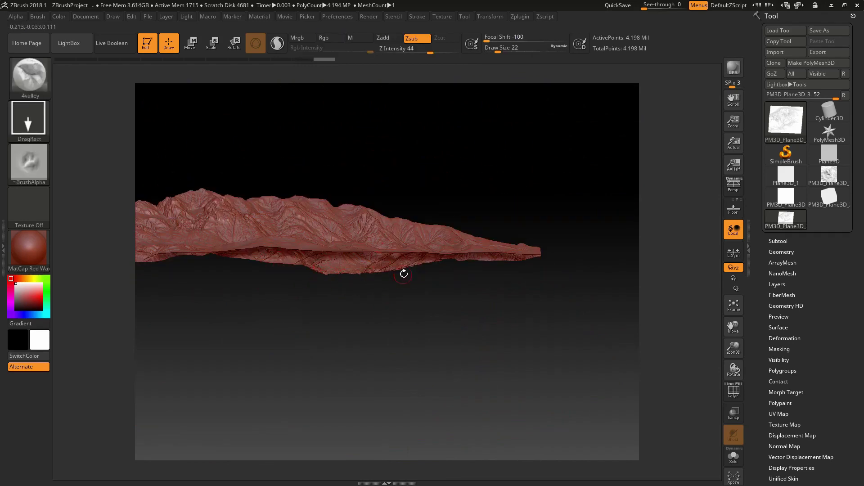
{"action": "left_click_drag", "start_coordinate": [459, 142], "coordinate": [450, 203]}
{"action": "left_click_drag", "start_coordinate": [600, 232], "coordinate": [598, 262]}
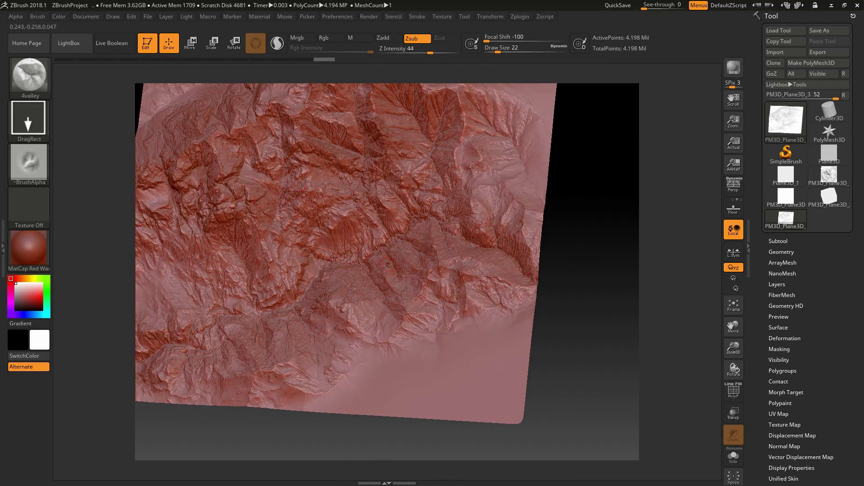
{"action": "left_click_drag", "start_coordinate": [554, 280], "coordinate": [629, 304]}
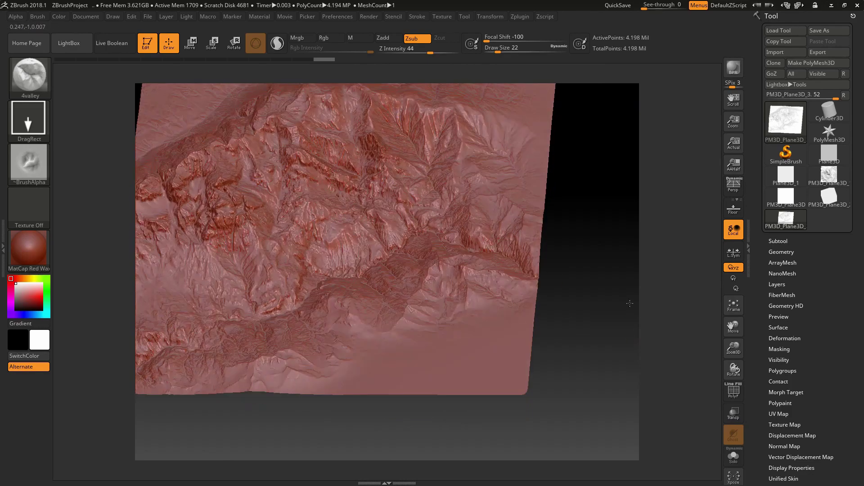
{"action": "left_click", "coordinate": [44, 76]}
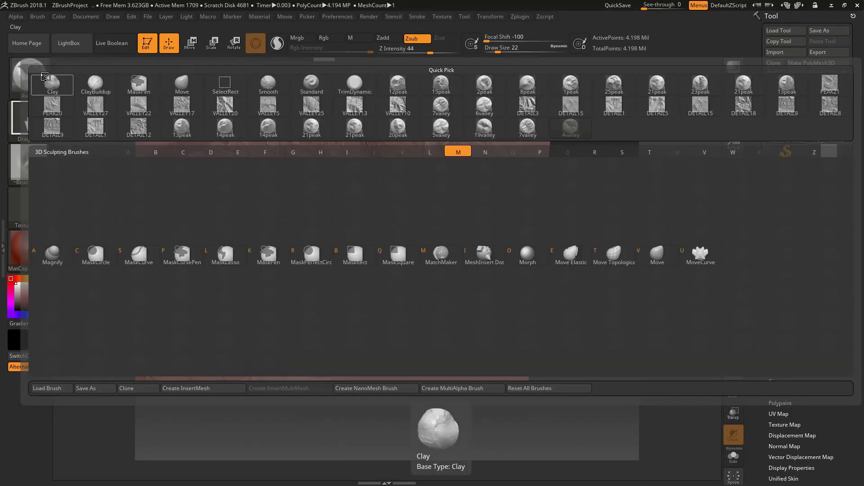
{"action": "key", "text": "m"}
{"action": "key", "text": "v"}
{"action": "key", "text": "space"}
{"action": "left_click_drag", "start_coordinate": [254, 207], "coordinate": [276, 207]}
{"action": "mouse_move", "coordinate": [585, 297]}
{"action": "left_mouse_down"}
{"action": "mouse_move", "coordinate": [589, 268]}
{"action": "mouse_move", "coordinate": [575, 213]}
{"action": "left_mouse_up"}
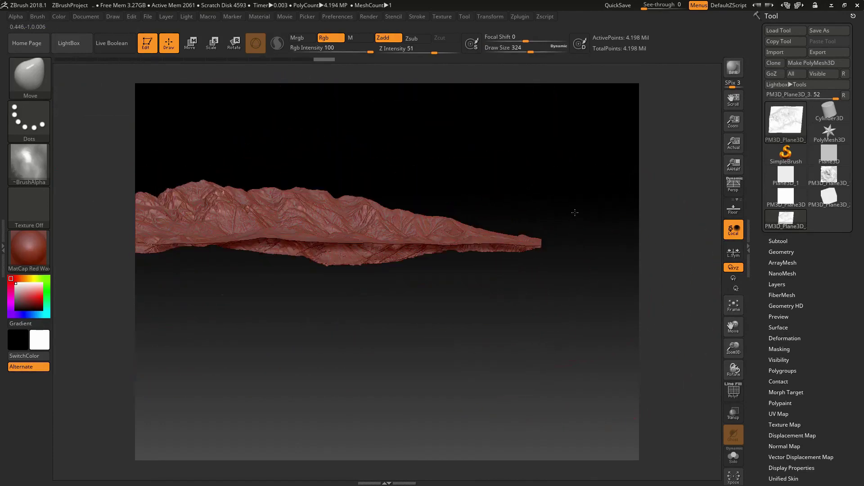
{"action": "left_click_drag", "start_coordinate": [337, 259], "coordinate": [336, 248]}
{"action": "right_click_drag", "start_coordinate": [336, 248], "coordinate": [351, 287]}
Step: Reshape the terrain's uneven lower profile with the Move brush, nudging the bulging underside and the far end corner
{"action": "mouse_move", "coordinate": [281, 397]}
{"action": "left_mouse_down"}
{"action": "mouse_move", "coordinate": [346, 336]}
{"action": "mouse_move", "coordinate": [333, 337]}
{"action": "mouse_move", "coordinate": [390, 376]}
{"action": "mouse_move", "coordinate": [432, 243]}
{"action": "left_mouse_up"}
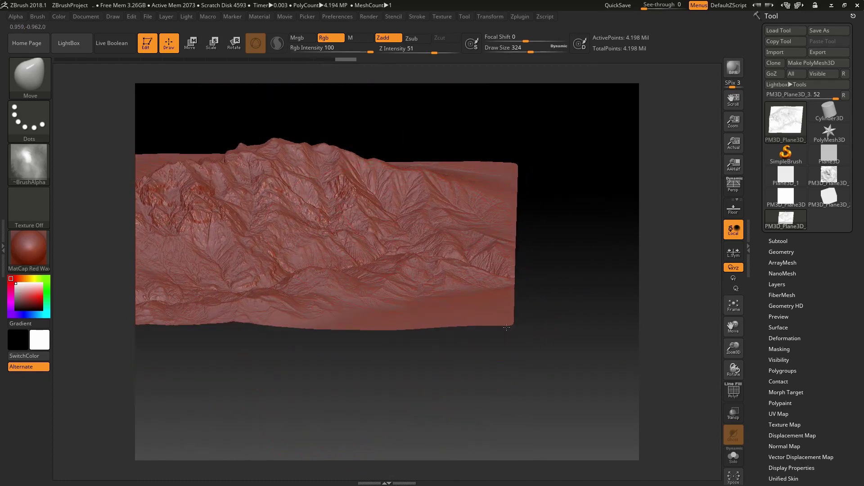
{"action": "mouse_move", "coordinate": [573, 342]}
{"action": "left_mouse_down"}
{"action": "mouse_move", "coordinate": [571, 309]}
{"action": "mouse_move", "coordinate": [560, 358]}
{"action": "mouse_move", "coordinate": [557, 340]}
{"action": "left_mouse_up"}
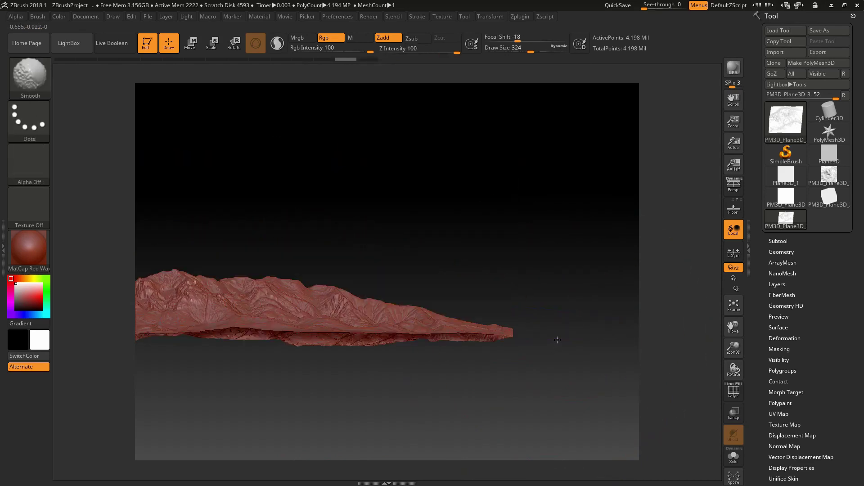
{"action": "left_click_drag", "start_coordinate": [469, 344], "coordinate": [491, 393]}
{"action": "mouse_move", "coordinate": [407, 351]}
{"action": "left_mouse_down"}
{"action": "mouse_move", "coordinate": [404, 365]}
{"action": "mouse_move", "coordinate": [365, 365]}
{"action": "left_mouse_up"}
{"action": "left_click_drag", "start_coordinate": [357, 405], "coordinate": [424, 379], "text": "alt"}
{"action": "left_click_drag", "start_coordinate": [355, 333], "coordinate": [353, 331]}
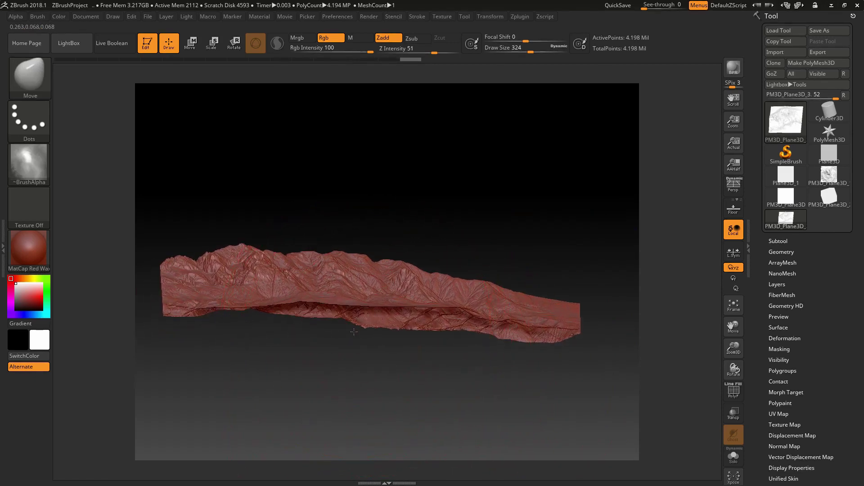
{"action": "left_click_drag", "start_coordinate": [188, 318], "coordinate": [189, 322]}
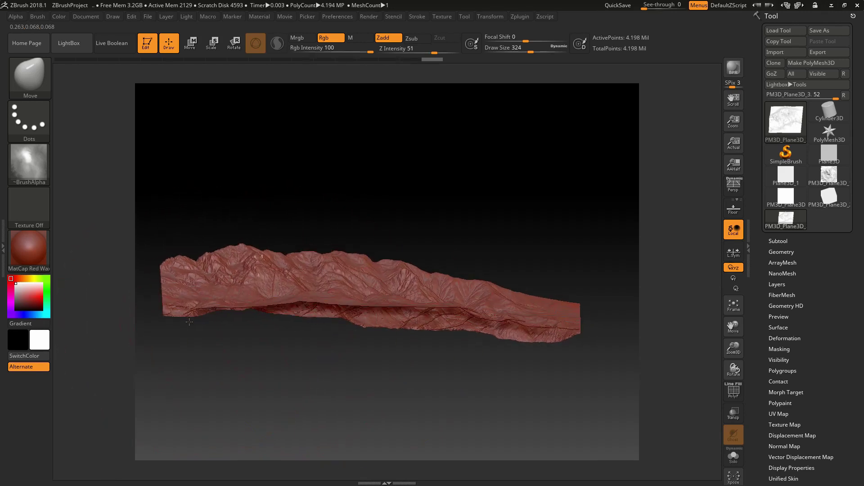
{"action": "key", "text": "shift"}
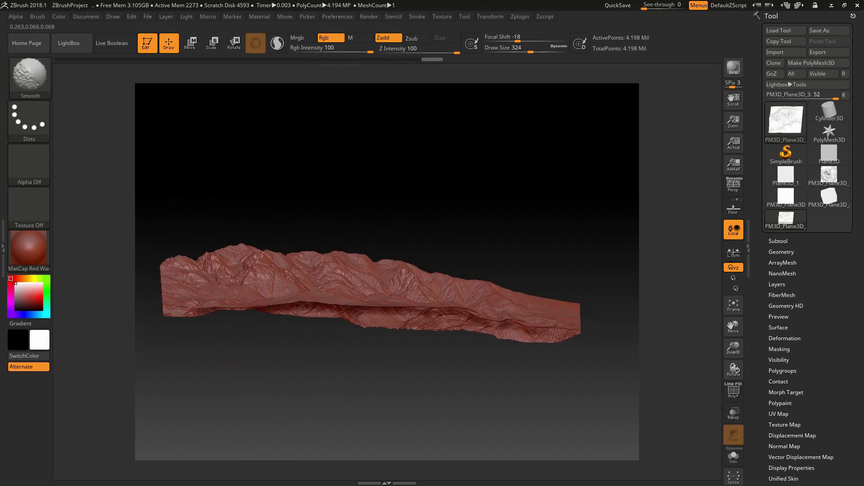
{"action": "left_click_drag", "start_coordinate": [177, 322], "coordinate": [178, 294]}
Step: Examine the reshaped terrain from the side, the corners and above
{"action": "left_click_drag", "start_coordinate": [243, 372], "coordinate": [108, 369]}
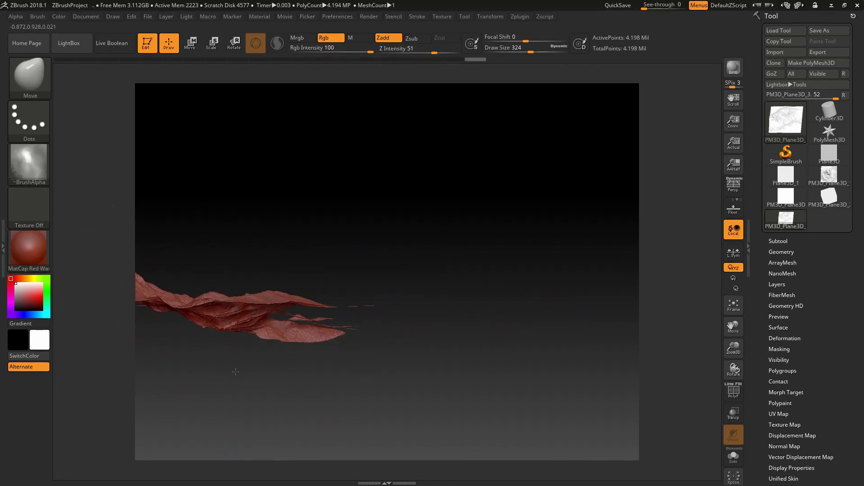
{"action": "mouse_move", "coordinate": [254, 373]}
{"action": "left_mouse_down"}
{"action": "mouse_move", "coordinate": [341, 372]}
{"action": "mouse_move", "coordinate": [327, 421]}
{"action": "left_mouse_up"}
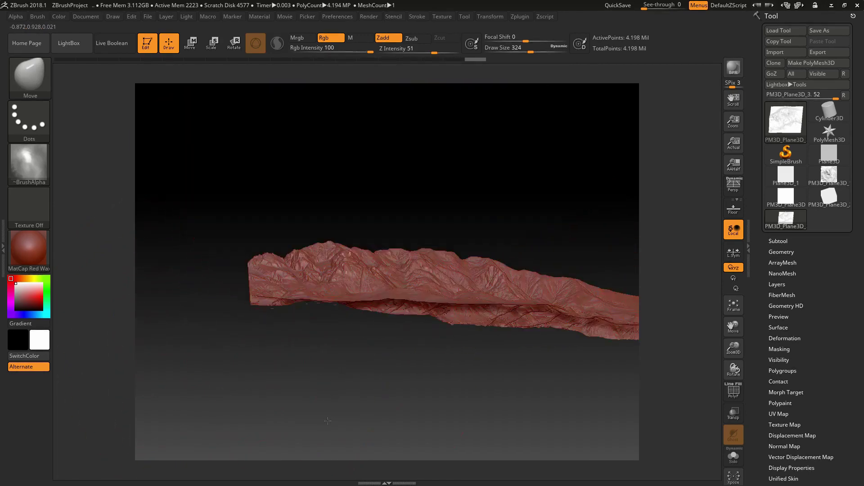
{"action": "left_click_drag", "start_coordinate": [378, 383], "coordinate": [340, 480], "text": "shift"}
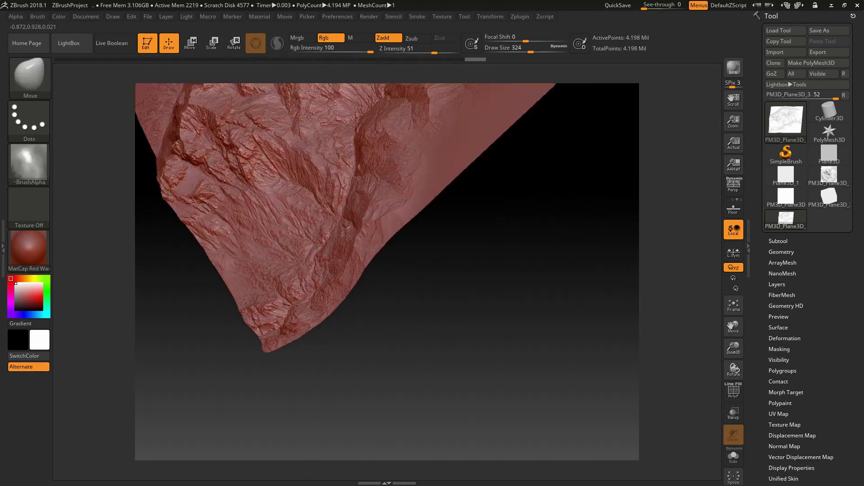
{"action": "left_click_drag", "start_coordinate": [441, 328], "coordinate": [445, 354]}
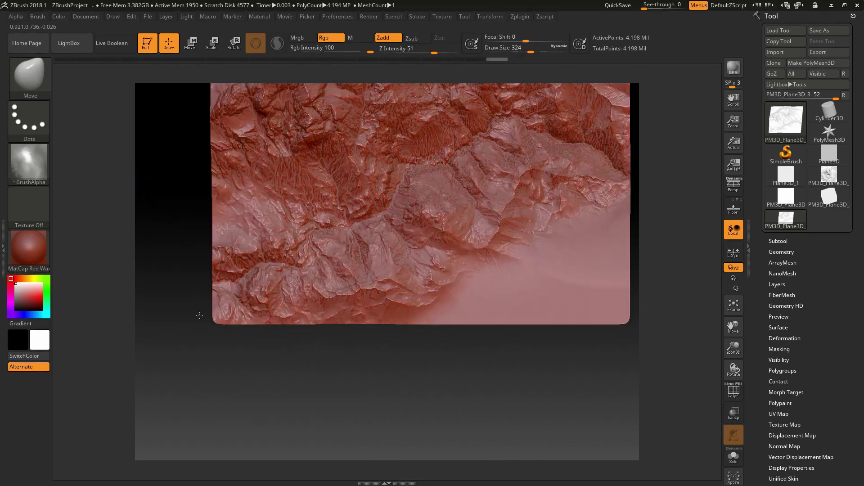
{"action": "left_click_drag", "start_coordinate": [160, 306], "coordinate": [132, 407], "text": "alt"}
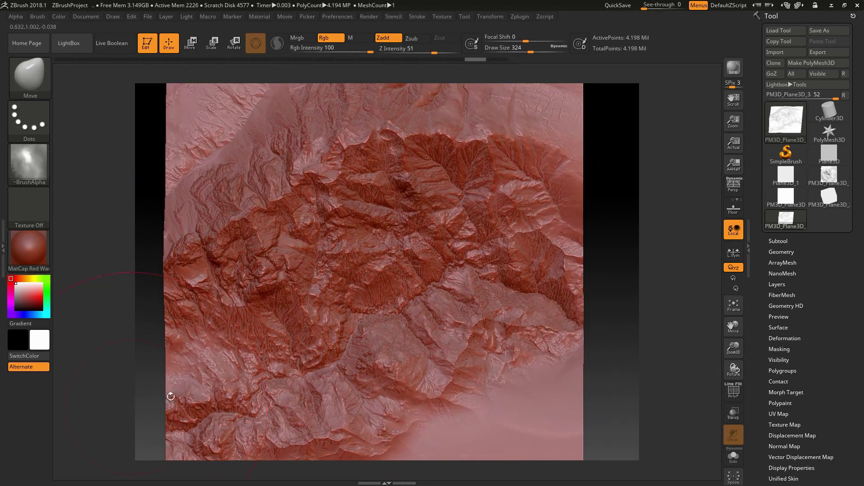
{"action": "left_click_drag", "start_coordinate": [602, 355], "coordinate": [562, 252], "text": "alt"}
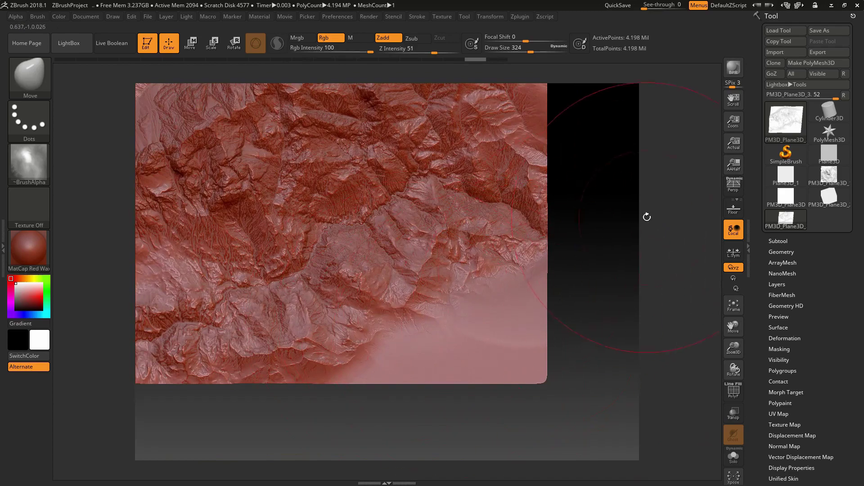
{"action": "left_click_drag", "start_coordinate": [647, 220], "coordinate": [599, 345], "text": "alt"}
{"action": "left_click_drag", "start_coordinate": [525, 180], "coordinate": [575, 113], "text": "alt"}
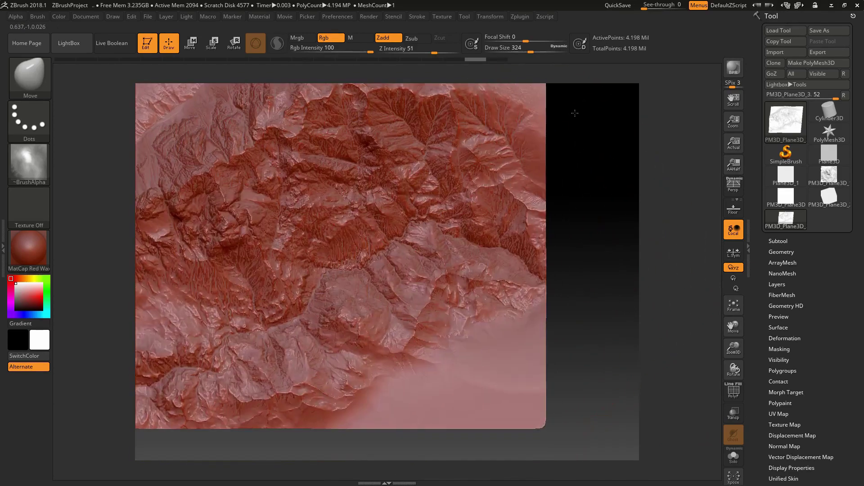
{"action": "mouse_move", "coordinate": [615, 285]}
{"action": "left_mouse_down"}
{"action": "mouse_move", "coordinate": [607, 303]}
{"action": "mouse_move", "coordinate": [637, 271]}
{"action": "mouse_move", "coordinate": [646, 278]}
{"action": "left_mouse_up"}
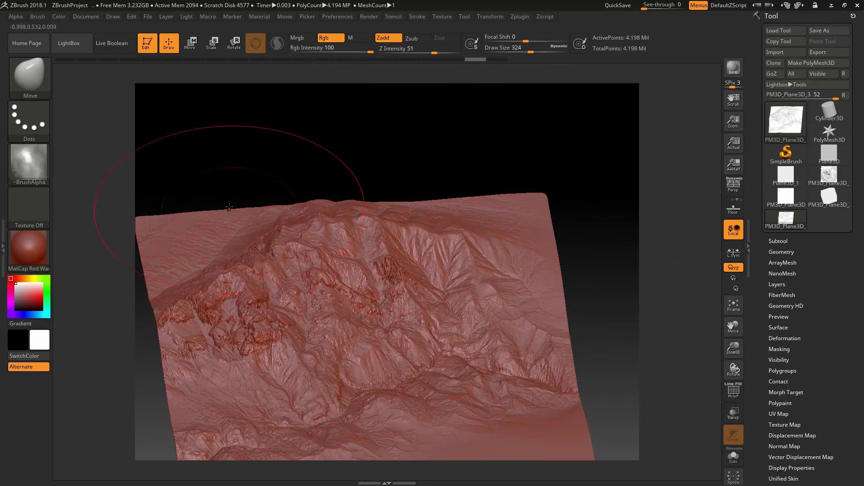
Step: Try flattening the mountain's ridge crest with the TrimDynamic brush at draw size 94, and undo the strokes
{"action": "left_click", "coordinate": [35, 71]}
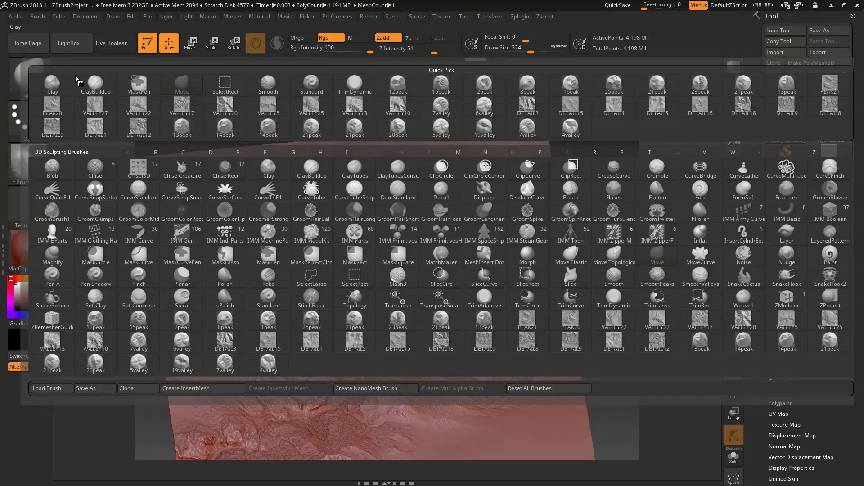
{"action": "left_click", "coordinate": [613, 298]}
{"action": "key", "text": "space"}
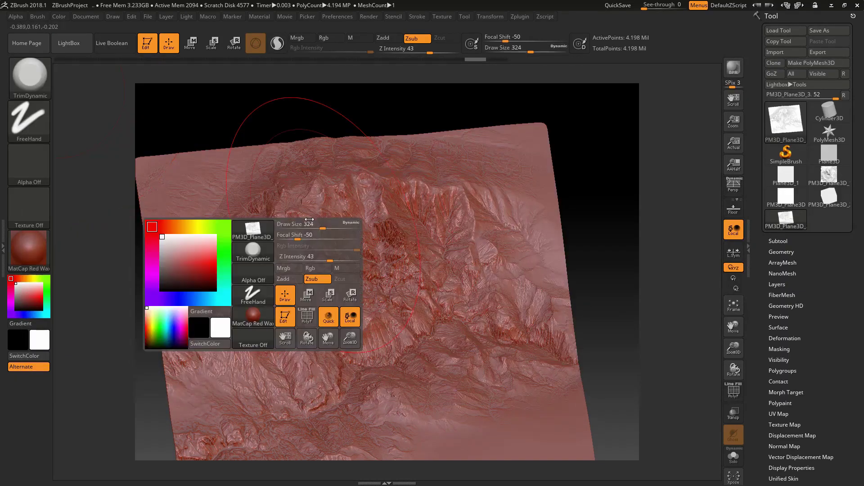
{"action": "left_click_drag", "start_coordinate": [309, 219], "coordinate": [290, 221]}
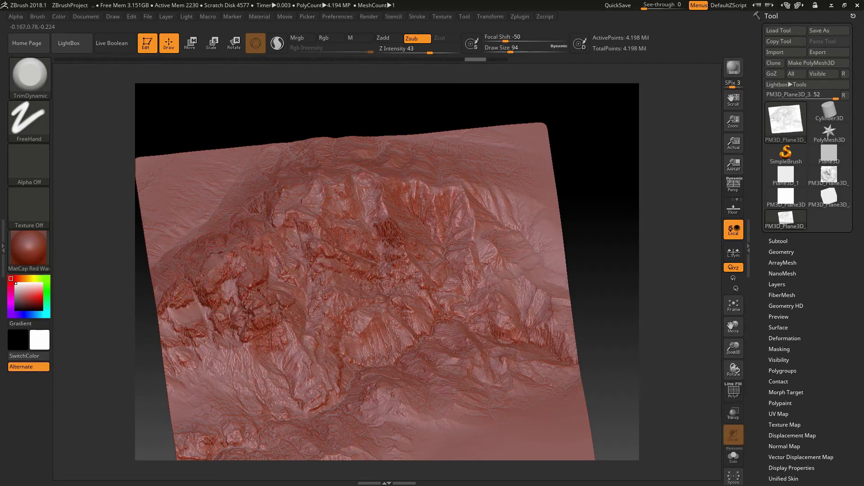
{"action": "mouse_move", "coordinate": [226, 252]}
{"action": "left_mouse_down"}
{"action": "mouse_move", "coordinate": [288, 202]}
{"action": "mouse_move", "coordinate": [234, 265]}
{"action": "mouse_move", "coordinate": [333, 189]}
{"action": "mouse_move", "coordinate": [401, 182]}
{"action": "left_mouse_up"}
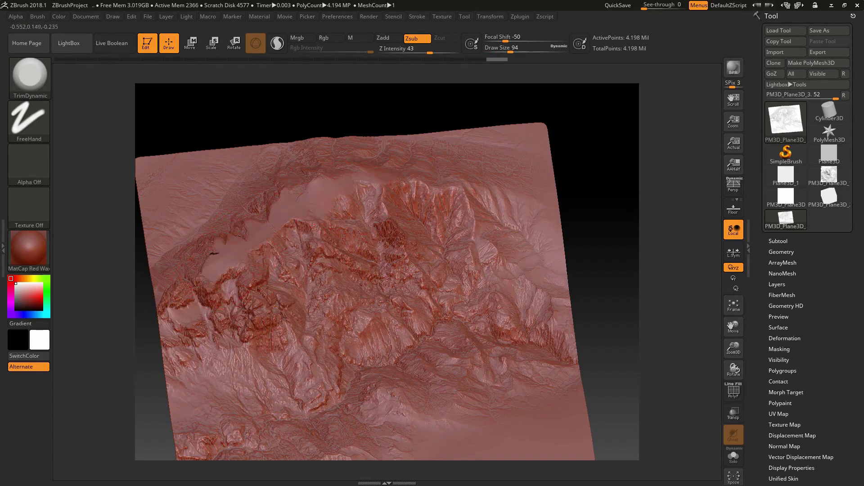
{"action": "left_click_drag", "start_coordinate": [632, 179], "coordinate": [634, 220]}
{"action": "key", "text": "ctrl+z"}
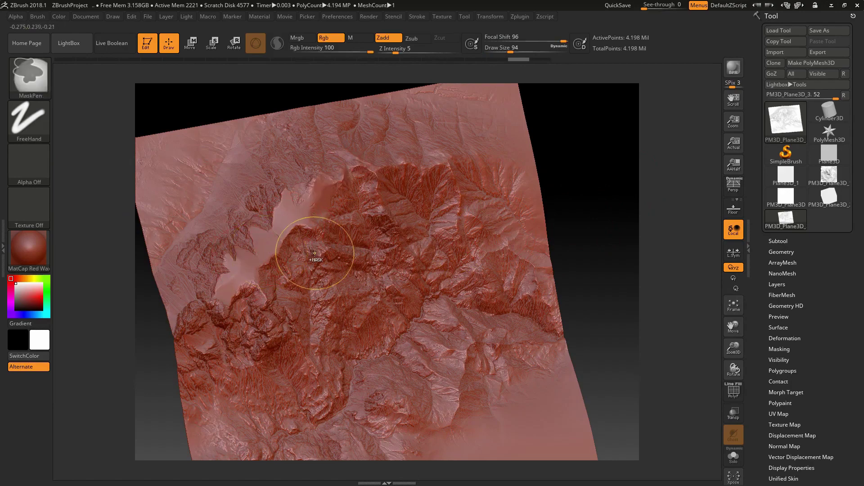
{"action": "key", "text": "ctrl+z"}
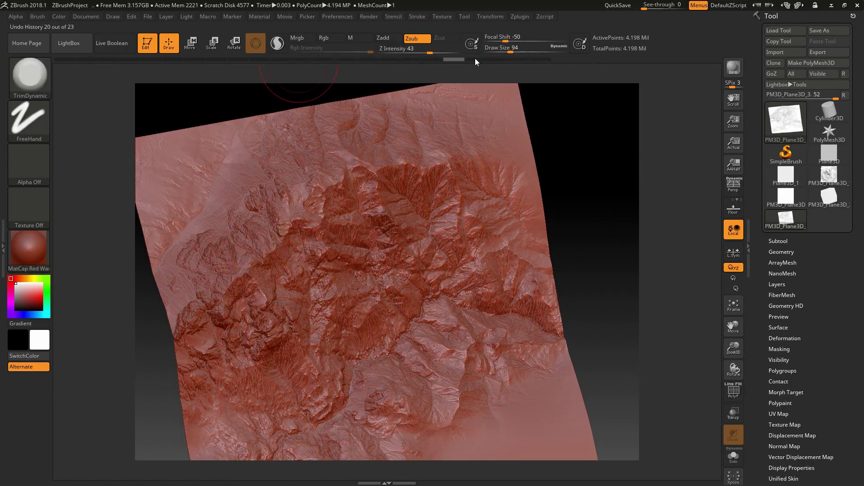
Step: Flatten and broaden the mountain's ridge crest into a smooth plateau with TrimDynamic strokes at draw size 94
{"action": "left_click", "coordinate": [474, 58]}
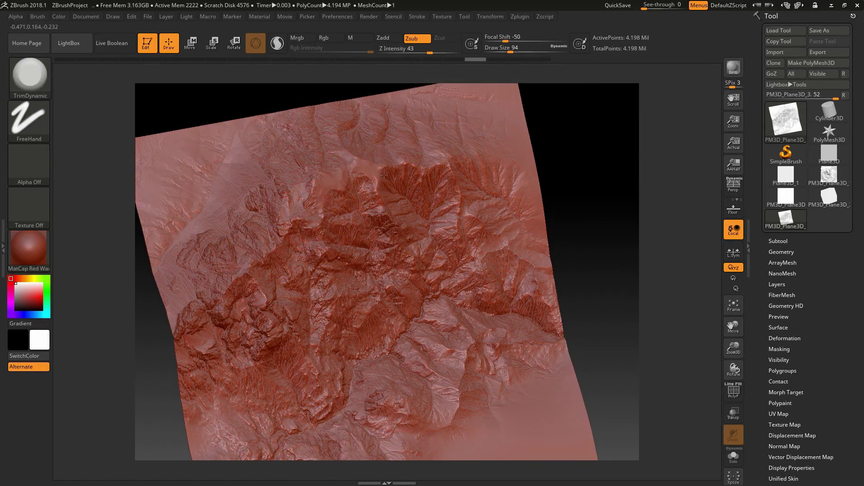
{"action": "mouse_move", "coordinate": [384, 175]}
{"action": "left_mouse_down"}
{"action": "mouse_move", "coordinate": [324, 189]}
{"action": "mouse_move", "coordinate": [315, 180]}
{"action": "mouse_move", "coordinate": [423, 171]}
{"action": "left_mouse_up"}
{"action": "mouse_move", "coordinate": [596, 257]}
{"action": "left_mouse_down"}
{"action": "mouse_move", "coordinate": [605, 154]}
{"action": "mouse_move", "coordinate": [603, 228]}
{"action": "left_mouse_up"}
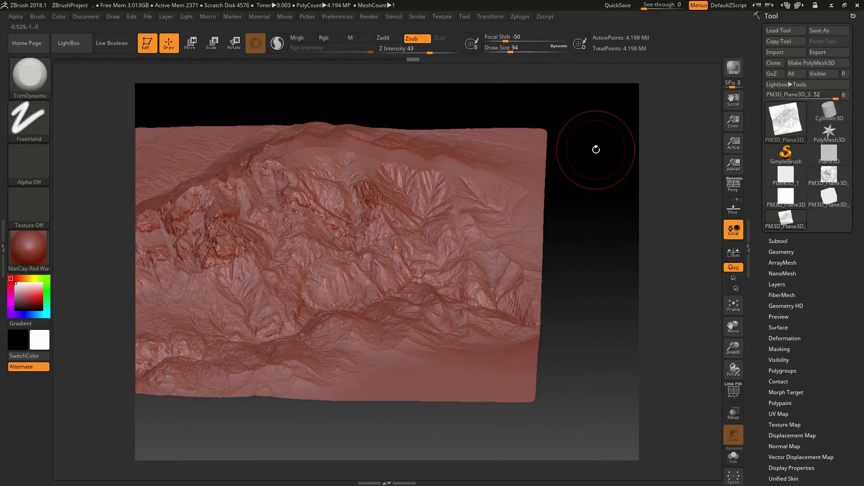
{"action": "left_click_drag", "start_coordinate": [605, 162], "coordinate": [578, 240], "text": "alt"}
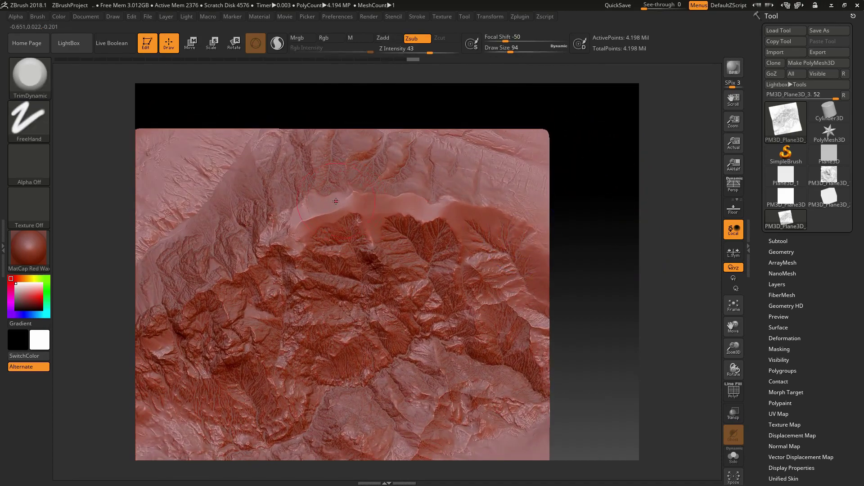
{"action": "mouse_move", "coordinate": [335, 201]}
{"action": "left_mouse_down"}
{"action": "mouse_move", "coordinate": [351, 198]}
{"action": "mouse_move", "coordinate": [313, 211]}
{"action": "mouse_move", "coordinate": [324, 221]}
{"action": "mouse_move", "coordinate": [399, 210]}
{"action": "mouse_move", "coordinate": [354, 206]}
{"action": "left_mouse_up"}
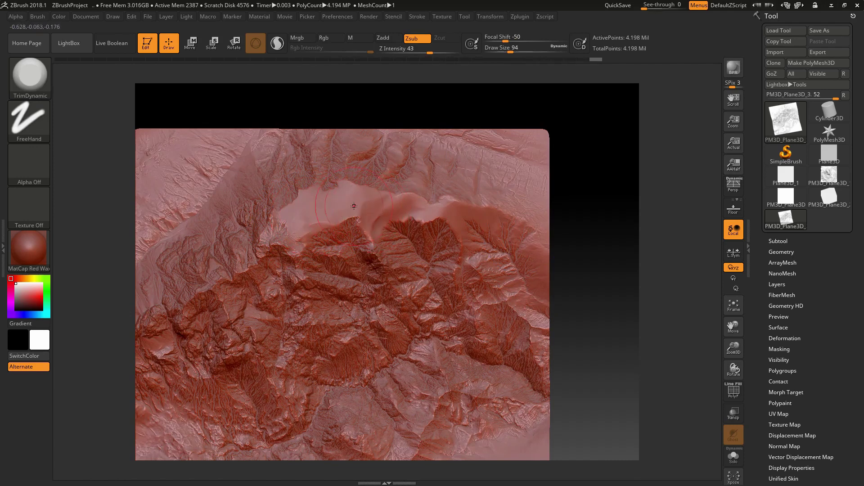
{"action": "mouse_move", "coordinate": [405, 211]}
{"action": "left_mouse_down"}
{"action": "mouse_move", "coordinate": [417, 207]}
{"action": "mouse_move", "coordinate": [409, 203]}
{"action": "left_mouse_up"}
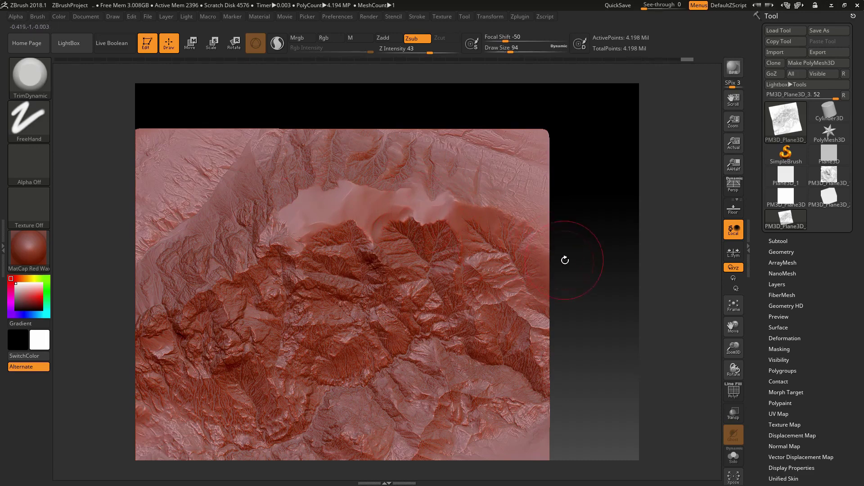
{"action": "mouse_move", "coordinate": [564, 260]}
{"action": "left_mouse_down"}
{"action": "mouse_move", "coordinate": [585, 252]}
{"action": "mouse_move", "coordinate": [586, 267]}
{"action": "left_mouse_up"}
{"action": "left_click_drag", "start_coordinate": [322, 215], "coordinate": [323, 210]}
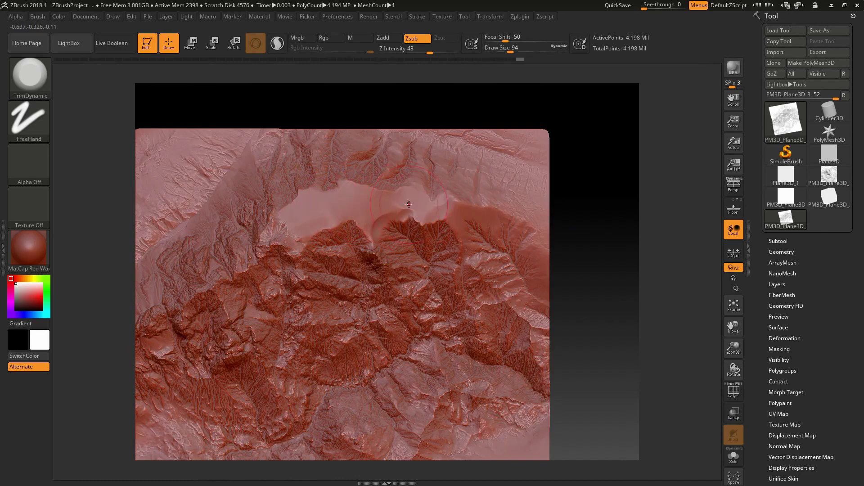
{"action": "mouse_move", "coordinate": [596, 278]}
{"action": "left_mouse_down"}
{"action": "mouse_move", "coordinate": [601, 208]}
{"action": "mouse_move", "coordinate": [592, 275]}
{"action": "left_mouse_up"}
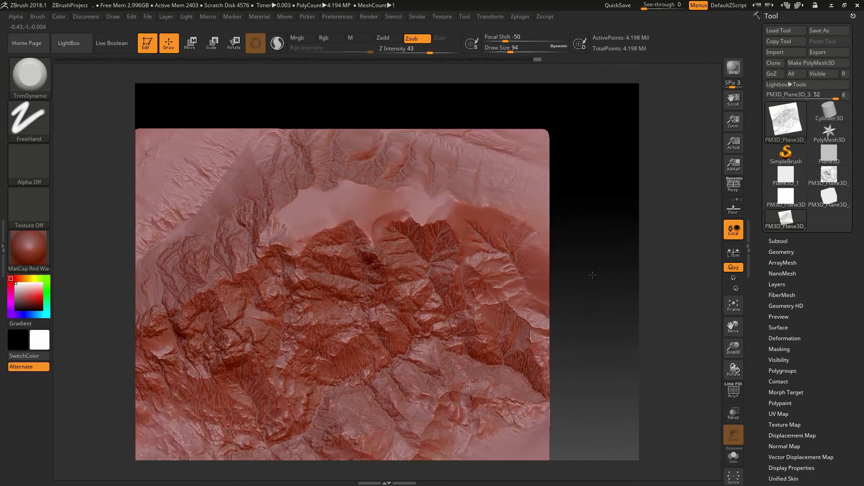
{"action": "left_click_drag", "start_coordinate": [306, 205], "coordinate": [296, 206]}
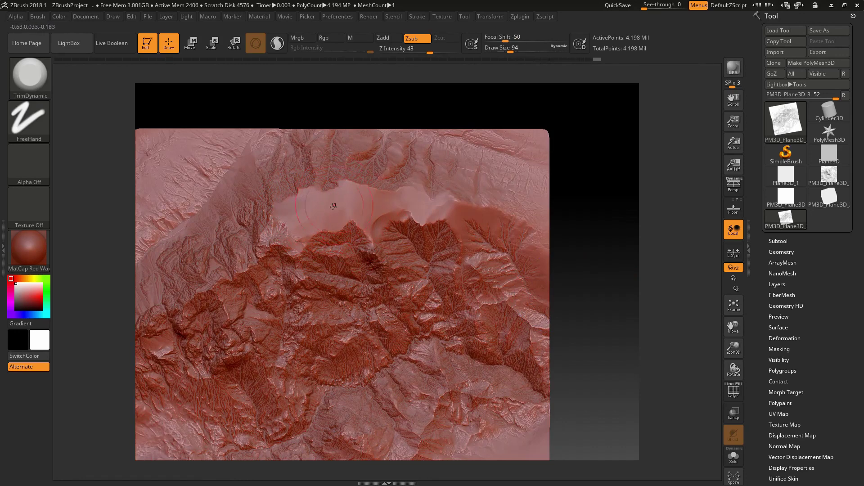
Step: Reduce the draw size to 87 and mask the eroded slopes below the flattened crest and around its corner-side end
{"action": "key", "text": "space"}
{"action": "left_click", "coordinate": [250, 222]}
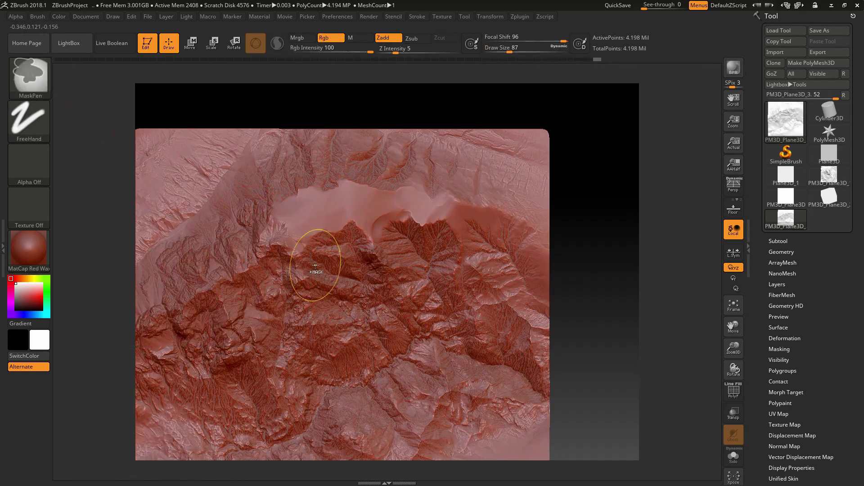
{"action": "mouse_move", "coordinate": [315, 265]}
{"action": "left_mouse_down", "text": "ctrl"}
{"action": "mouse_move", "coordinate": [329, 252]}
{"action": "mouse_move", "coordinate": [373, 255]}
{"action": "mouse_move", "coordinate": [353, 268]}
{"action": "mouse_move", "coordinate": [387, 243]}
{"action": "left_mouse_up", "text": "ctrl"}
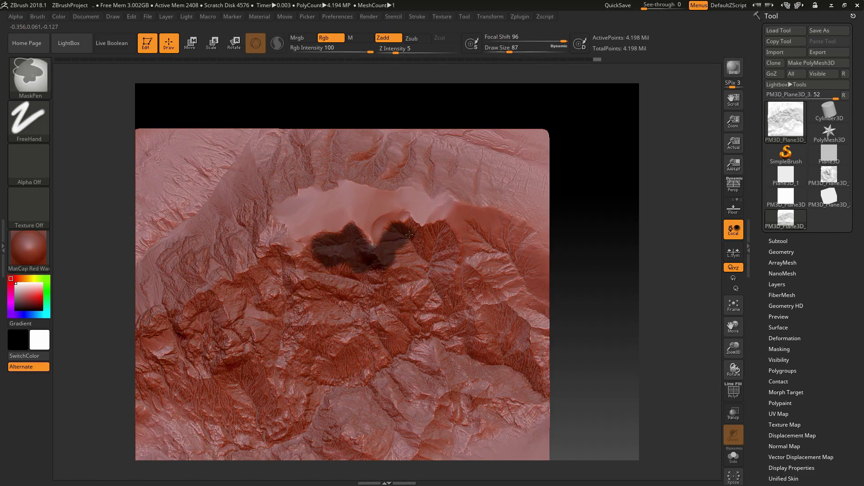
{"action": "left_click_drag", "start_coordinate": [437, 237], "coordinate": [445, 232], "text": "ctrl"}
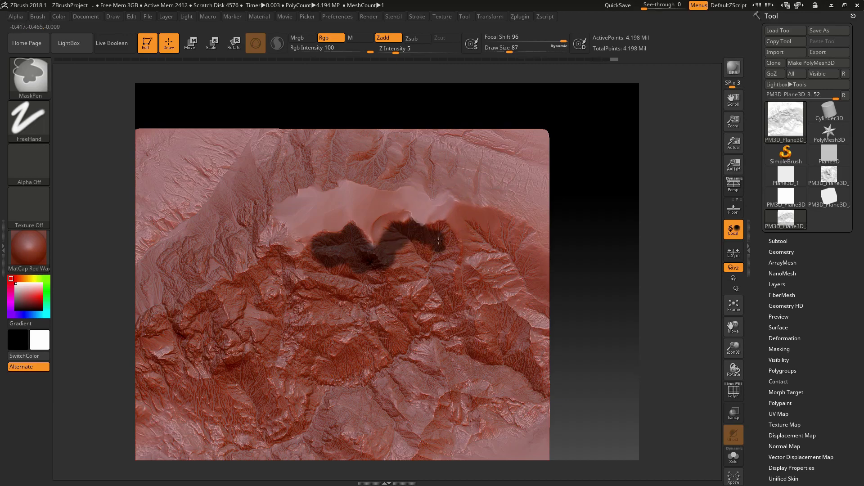
{"action": "mouse_move", "coordinate": [434, 231]}
{"action": "left_mouse_down", "text": "ctrl"}
{"action": "mouse_move", "coordinate": [452, 256]}
{"action": "mouse_move", "coordinate": [477, 267]}
{"action": "mouse_move", "coordinate": [477, 239]}
{"action": "mouse_move", "coordinate": [511, 241]}
{"action": "mouse_move", "coordinate": [524, 213]}
{"action": "mouse_move", "coordinate": [451, 185]}
{"action": "left_mouse_up", "text": "ctrl"}
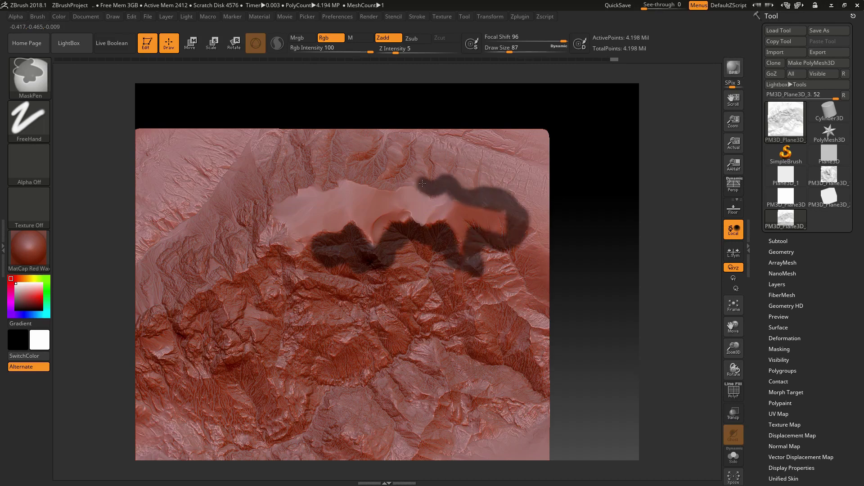
Step: Close the mask into a ring around the flattened crest and thicken its band along both long sides
{"action": "left_click_drag", "start_coordinate": [394, 184], "coordinate": [388, 185], "text": "ctrl"}
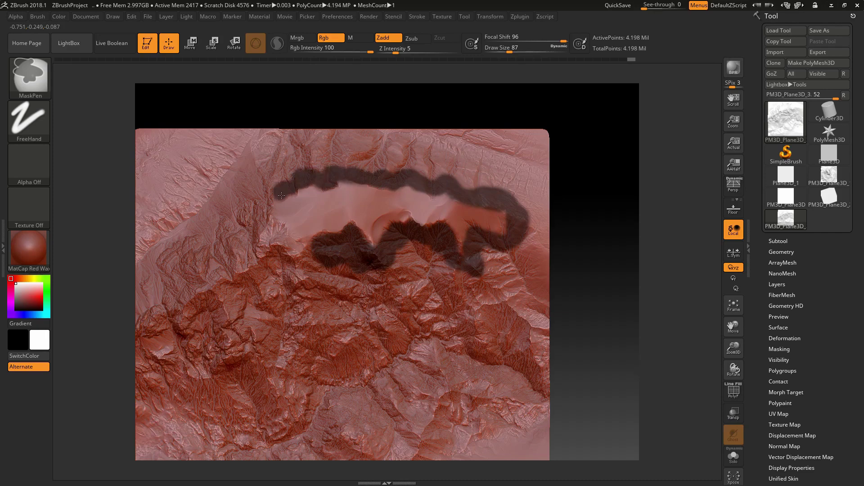
{"action": "mouse_move", "coordinate": [264, 204]}
{"action": "left_mouse_down", "text": "ctrl"}
{"action": "mouse_move", "coordinate": [268, 252]}
{"action": "mouse_move", "coordinate": [306, 258]}
{"action": "mouse_move", "coordinate": [288, 263]}
{"action": "mouse_move", "coordinate": [327, 279]}
{"action": "mouse_move", "coordinate": [324, 272]}
{"action": "left_mouse_up", "text": "ctrl"}
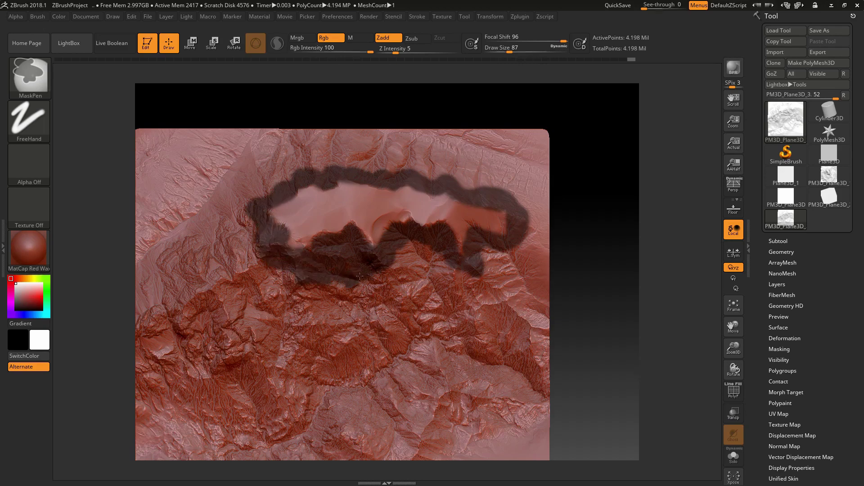
{"action": "right_click", "coordinate": [410, 275], "text": "ctrl"}
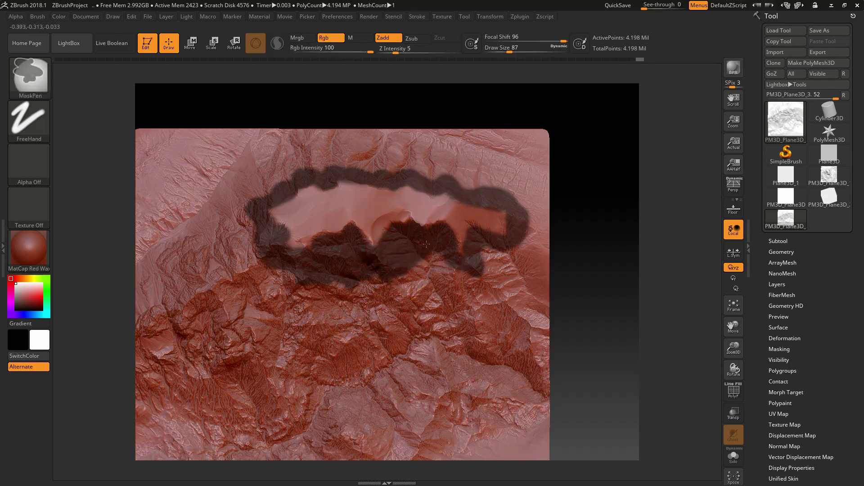
{"action": "mouse_move", "coordinate": [426, 244]}
{"action": "left_mouse_down", "text": "ctrl"}
{"action": "mouse_move", "coordinate": [429, 257]}
{"action": "mouse_move", "coordinate": [475, 265]}
{"action": "mouse_move", "coordinate": [533, 221]}
{"action": "mouse_move", "coordinate": [522, 189]}
{"action": "mouse_move", "coordinate": [370, 163]}
{"action": "mouse_move", "coordinate": [319, 167]}
{"action": "mouse_move", "coordinate": [257, 203]}
{"action": "left_mouse_up", "text": "ctrl"}
{"action": "mouse_move", "coordinate": [301, 171]}
{"action": "left_mouse_down", "text": "ctrl"}
{"action": "mouse_move", "coordinate": [370, 153]}
{"action": "mouse_move", "coordinate": [480, 160]}
{"action": "mouse_move", "coordinate": [451, 171]}
{"action": "mouse_move", "coordinate": [503, 185]}
{"action": "left_mouse_up", "text": "ctrl"}
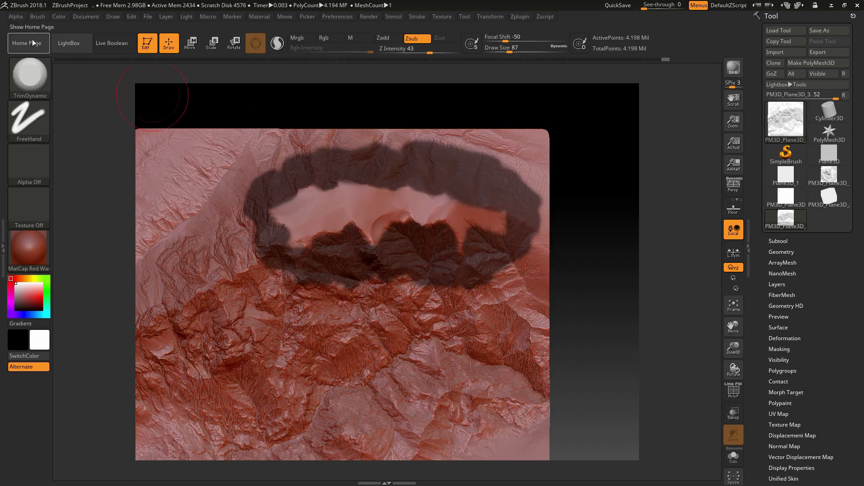
Step: Load the 1peak brush, undo a trial stamp on the unmasked crest, and set Z Intensity to 70
{"action": "left_click", "coordinate": [67, 45]}
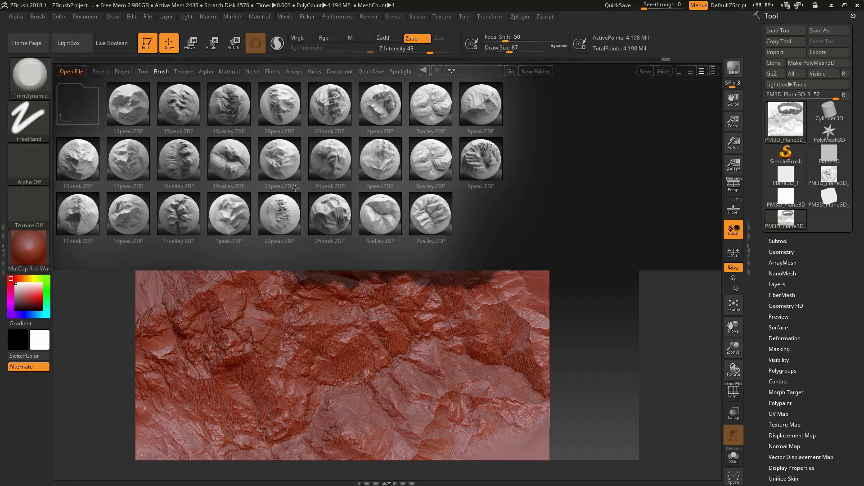
{"action": "double_click", "coordinate": [225, 214]}
{"action": "left_click_drag", "start_coordinate": [334, 212], "coordinate": [358, 282]}
{"action": "left_click_drag", "start_coordinate": [643, 309], "coordinate": [639, 224]}
{"action": "left_click_drag", "start_coordinate": [618, 255], "coordinate": [630, 215]}
{"action": "left_click_drag", "start_coordinate": [473, 178], "coordinate": [478, 278]}
{"action": "key", "text": "ctrl+z"}
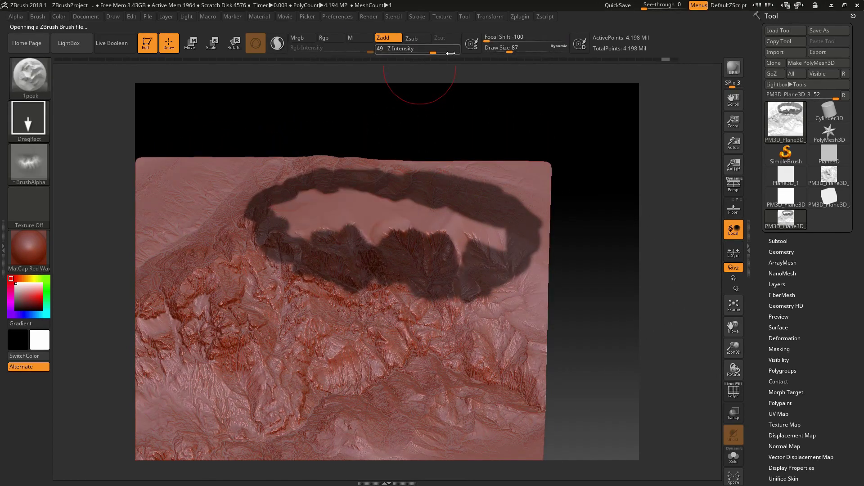
{"action": "left_click_drag", "start_coordinate": [447, 53], "coordinate": [443, 53]}
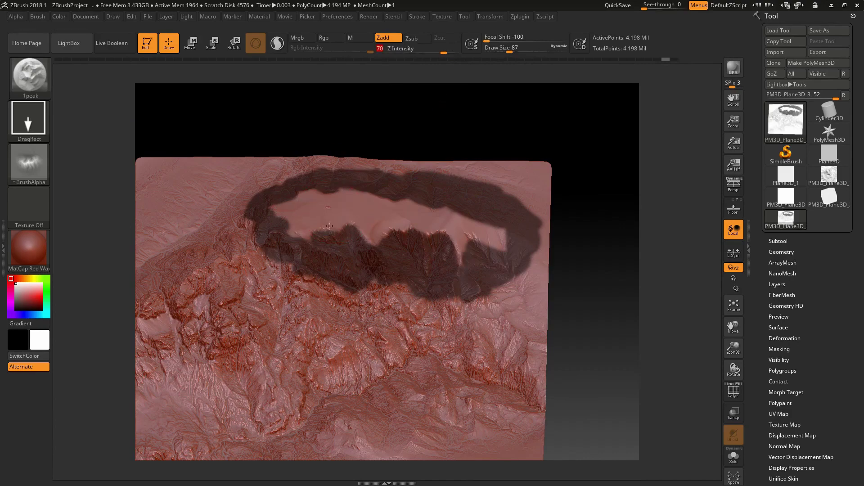
Step: Try stamping a tall peak on the unmasked crest with the 1peak brush at Z Intensity 70
{"action": "left_click_drag", "start_coordinate": [329, 226], "coordinate": [374, 246]}
{"action": "left_click_drag", "start_coordinate": [582, 303], "coordinate": [583, 256]}
{"action": "left_click_drag", "start_coordinate": [418, 138], "coordinate": [353, 212]}
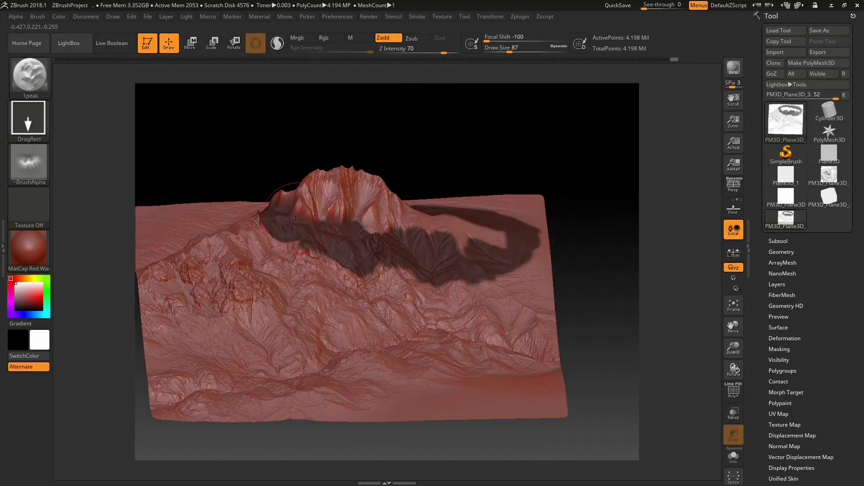
{"action": "mouse_move", "coordinate": [405, 135]}
{"action": "left_mouse_down"}
{"action": "mouse_move", "coordinate": [438, 171]}
{"action": "mouse_move", "coordinate": [423, 234]}
{"action": "left_mouse_up"}
{"action": "key", "text": "ctrl"}
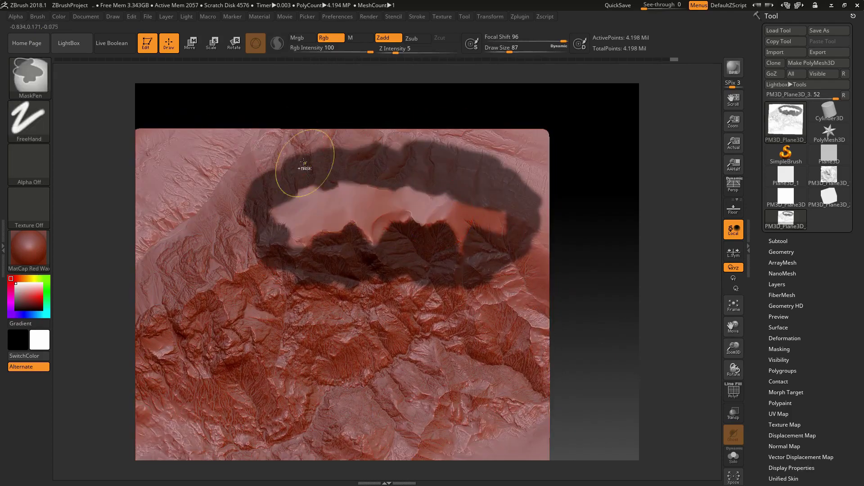
{"action": "key", "text": "ctrl"}
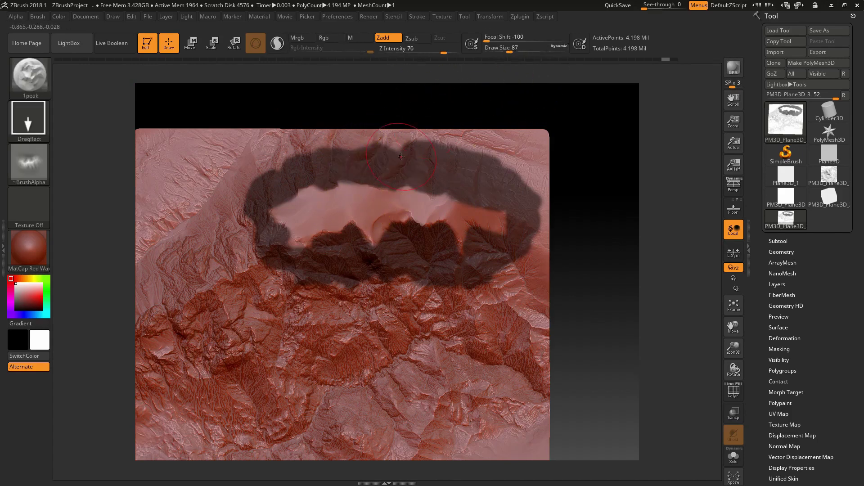
Step: Set the draw size to 372 and soften the mask ring's inner edge by erasing it at both ends of the crest
{"action": "key", "text": "space"}
{"action": "left_click_drag", "start_coordinate": [414, 157], "coordinate": [425, 157]}
{"action": "key", "text": "ctrl"}
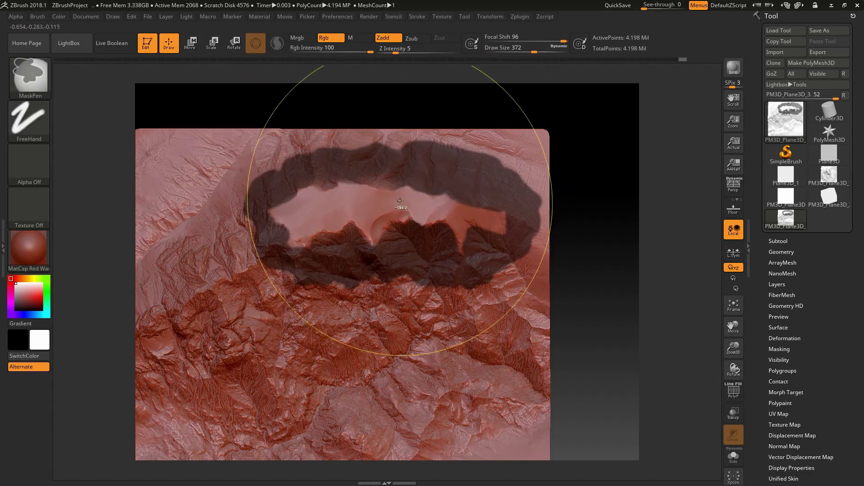
{"action": "mouse_move", "coordinate": [385, 193]}
{"action": "left_mouse_down", "text": "ctrl+alt"}
{"action": "mouse_move", "coordinate": [463, 212]}
{"action": "mouse_move", "coordinate": [493, 231]}
{"action": "left_mouse_up", "text": "ctrl+alt"}
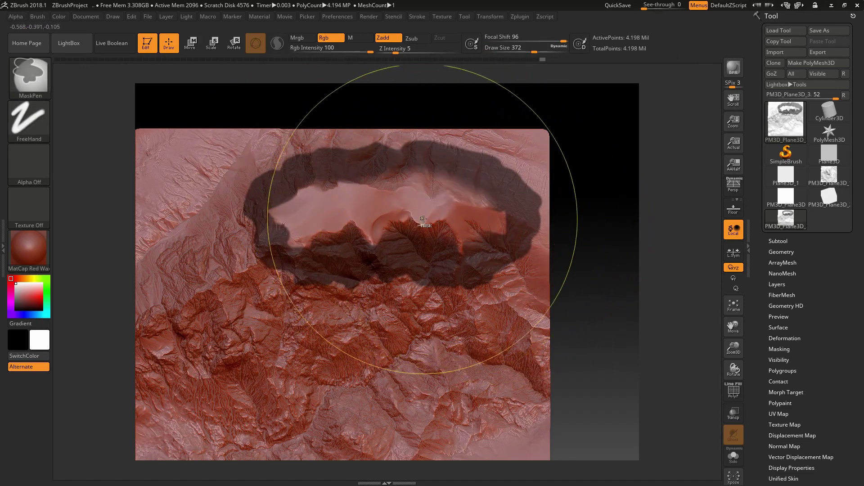
{"action": "left_click", "coordinate": [491, 218], "text": "ctrl+alt"}
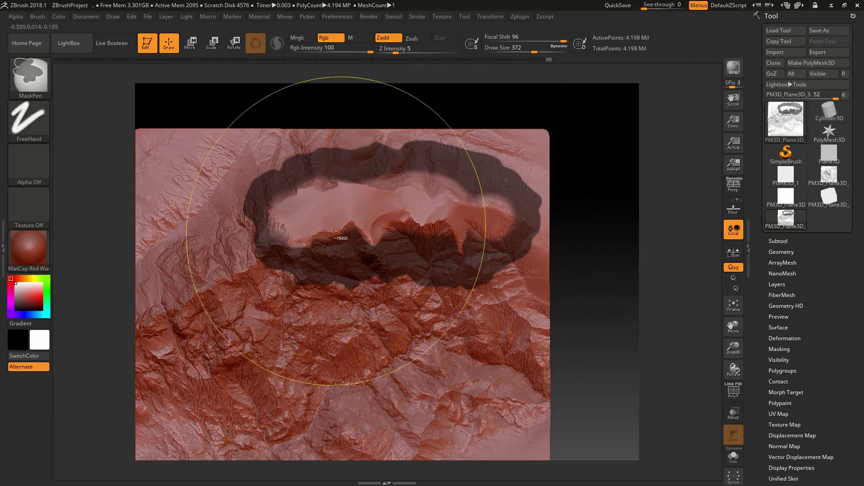
{"action": "mouse_move", "coordinate": [610, 292]}
{"action": "left_mouse_down"}
{"action": "mouse_move", "coordinate": [643, 210]}
{"action": "mouse_move", "coordinate": [647, 291]}
{"action": "mouse_move", "coordinate": [633, 295]}
{"action": "left_mouse_up"}
{"action": "left_click", "coordinate": [314, 227], "text": "ctrl+alt"}
{"action": "left_click", "coordinate": [307, 228], "text": "ctrl+alt"}
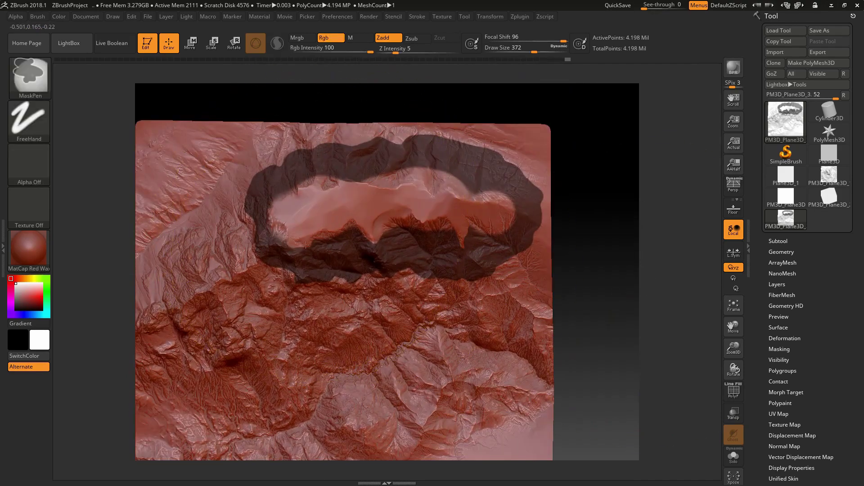
{"action": "left_click", "coordinate": [360, 220], "text": "ctrl+alt"}
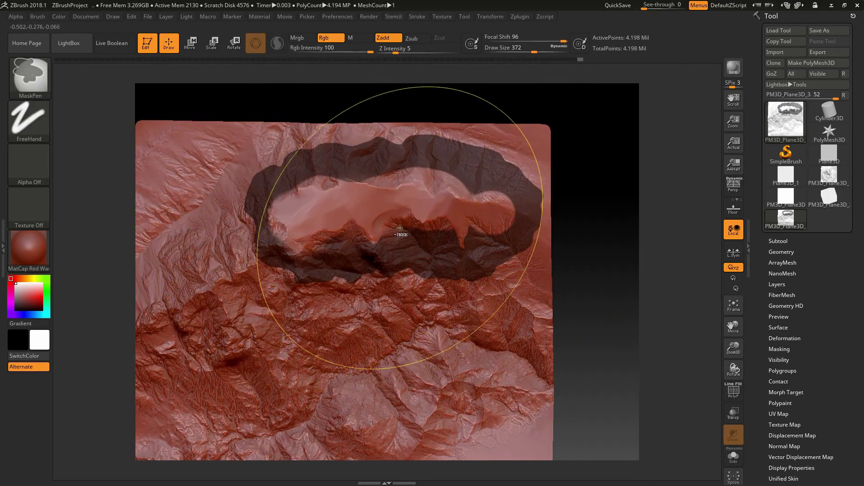
Step: Erase more of the mask's inner edge along the middle, the corner-side end and the upper side of the crest
{"action": "left_click", "coordinate": [427, 207], "text": "ctrl+alt"}
{"action": "left_click", "coordinate": [472, 200], "text": "ctrl+alt"}
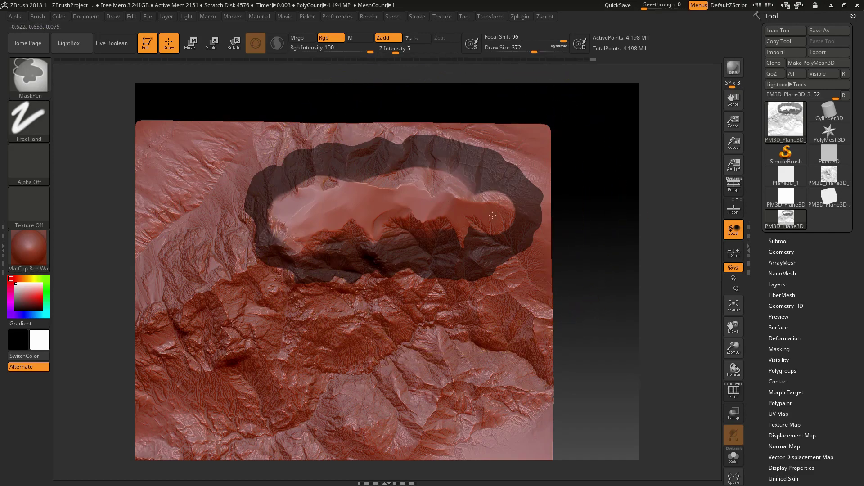
{"action": "left_click", "coordinate": [499, 198], "text": "ctrl+alt"}
{"action": "left_click", "coordinate": [359, 196], "text": "ctrl+alt"}
{"action": "left_click", "coordinate": [359, 190], "text": "ctrl+alt"}
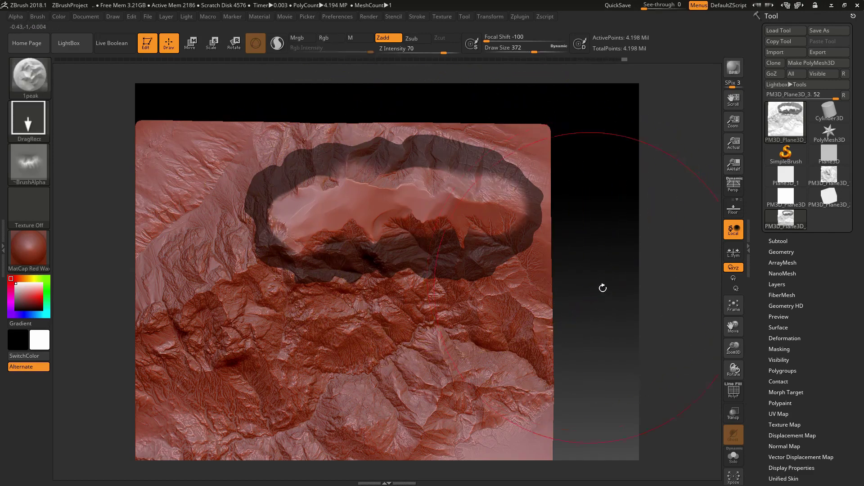
{"action": "left_click_drag", "start_coordinate": [602, 287], "coordinate": [602, 286]}
{"action": "left_click", "coordinate": [370, 216], "text": "ctrl+alt"}
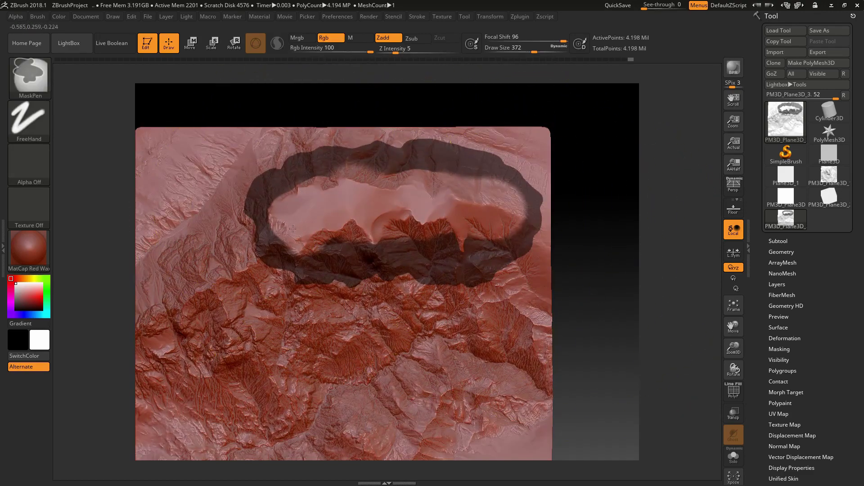
Step: Set the mask brush to draw size 77 and Focal Shift -14, and widen the mask's outer band around both ends and the back
{"action": "mouse_move", "coordinate": [585, 286]}
{"action": "left_mouse_down"}
{"action": "mouse_move", "coordinate": [581, 216]}
{"action": "mouse_move", "coordinate": [528, 267]}
{"action": "left_mouse_up"}
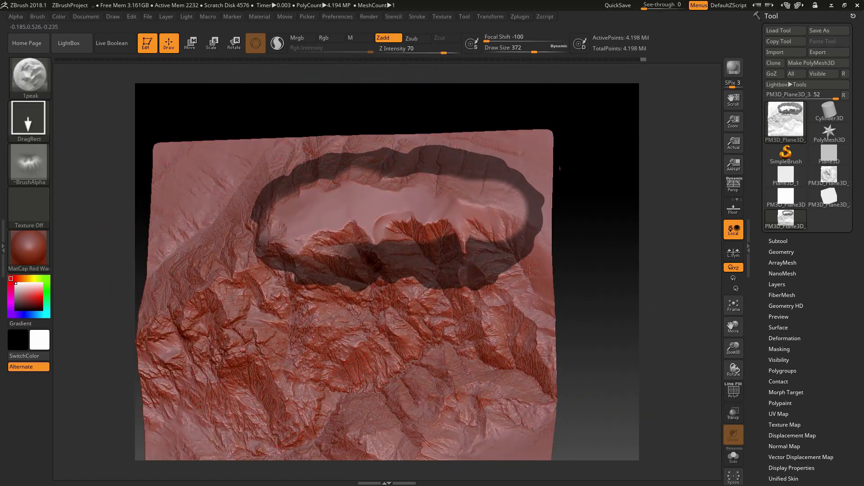
{"action": "key", "text": "space"}
{"action": "left_click_drag", "start_coordinate": [231, 298], "coordinate": [204, 299]}
{"action": "mouse_move", "coordinate": [611, 309]}
{"action": "left_mouse_down", "text": "alt"}
{"action": "mouse_move", "coordinate": [617, 319]}
{"action": "mouse_move", "coordinate": [604, 321]}
{"action": "left_mouse_up", "text": "alt"}
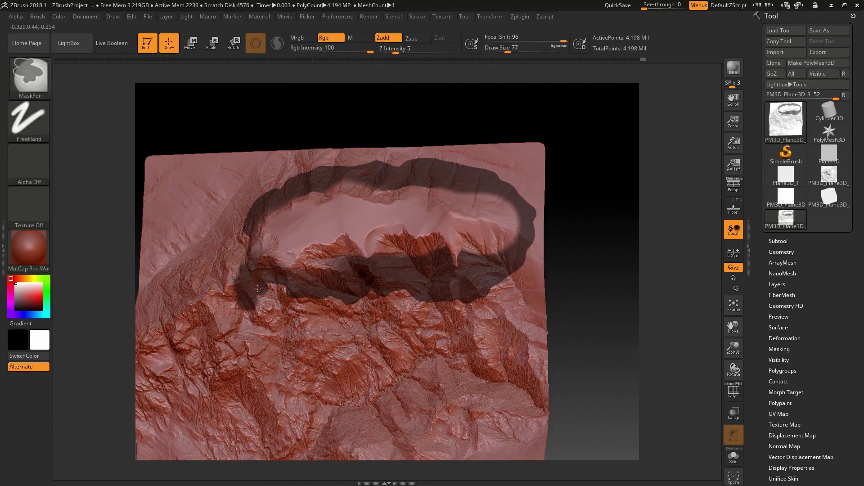
{"action": "left_click_drag", "start_coordinate": [563, 41], "coordinate": [519, 41]}
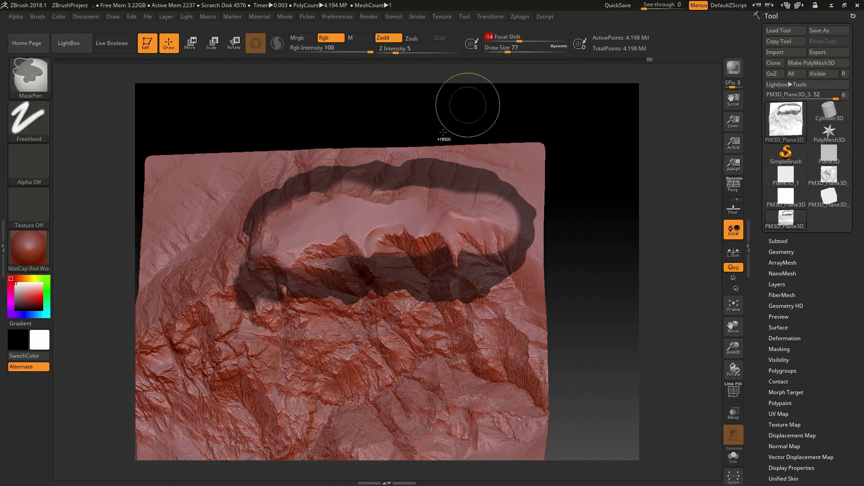
{"action": "mouse_move", "coordinate": [272, 304]}
{"action": "left_mouse_down", "text": "ctrl"}
{"action": "mouse_move", "coordinate": [290, 299]}
{"action": "mouse_move", "coordinate": [270, 285]}
{"action": "mouse_move", "coordinate": [252, 306]}
{"action": "mouse_move", "coordinate": [210, 269]}
{"action": "left_mouse_up", "text": "ctrl"}
{"action": "left_click_drag", "start_coordinate": [658, 248], "coordinate": [678, 274]}
{"action": "mouse_move", "coordinate": [237, 241]}
{"action": "left_mouse_down", "text": "ctrl"}
{"action": "mouse_move", "coordinate": [200, 174]}
{"action": "mouse_move", "coordinate": [323, 156]}
{"action": "left_mouse_up", "text": "ctrl"}
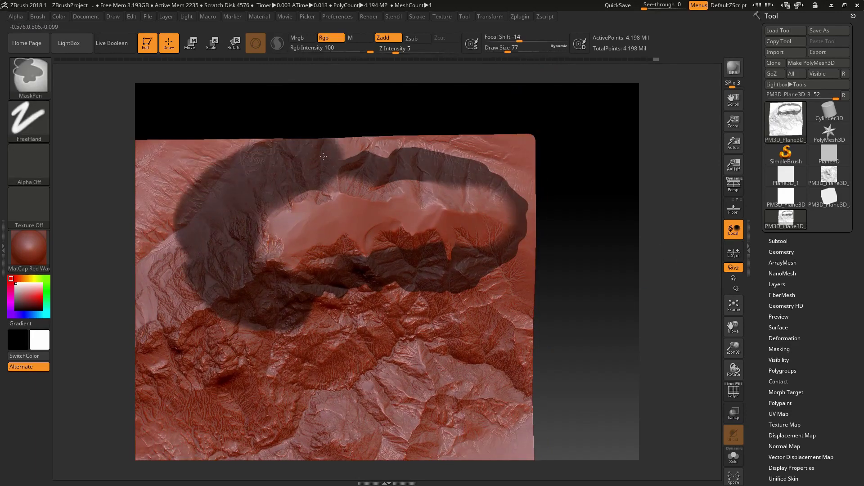
{"action": "left_click_drag", "start_coordinate": [450, 138], "coordinate": [529, 189], "text": "ctrl"}
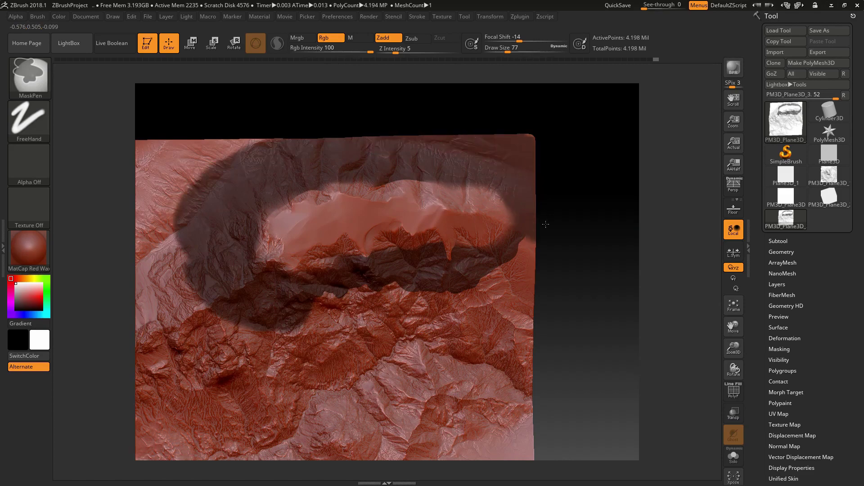
Step: Widen the mask band down the front slope below the crest, from the plane's edge to its far end
{"action": "mouse_move", "coordinate": [546, 224]}
{"action": "left_mouse_down", "text": "ctrl"}
{"action": "mouse_move", "coordinate": [538, 282]}
{"action": "mouse_move", "coordinate": [364, 307]}
{"action": "left_mouse_up", "text": "ctrl"}
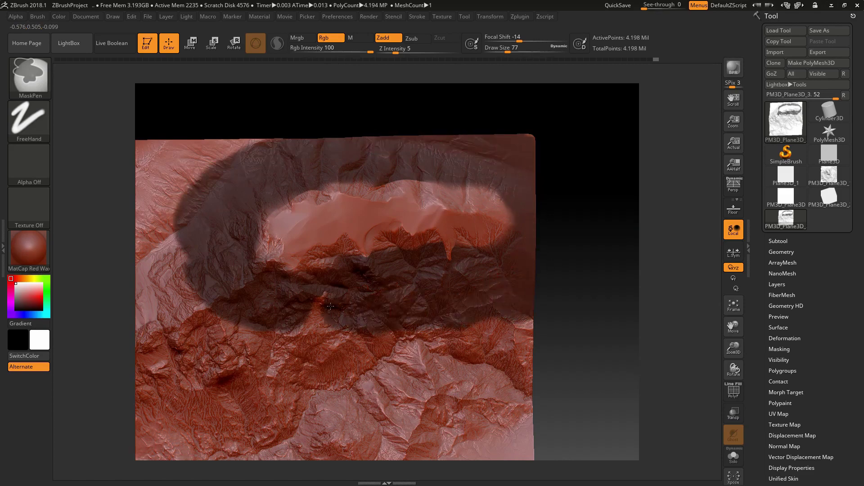
{"action": "left_click_drag", "start_coordinate": [631, 300], "coordinate": [625, 322]}
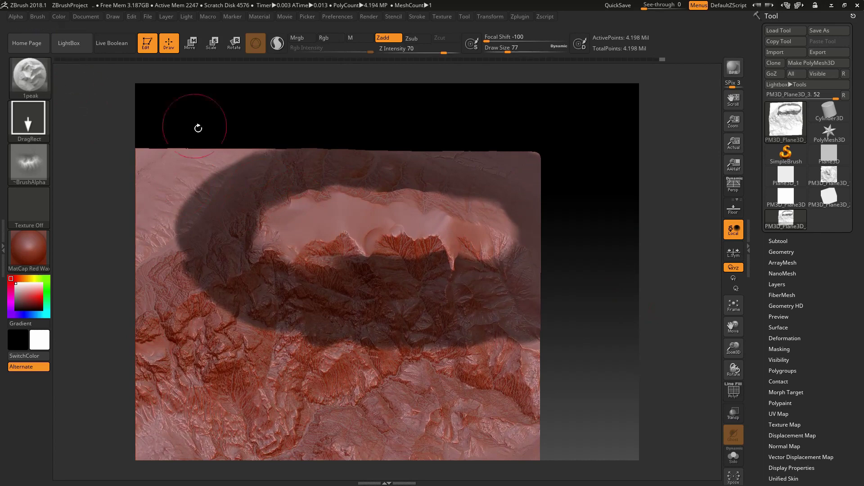
Step: Try stamping a peak on the unmasked crest with the 25peak brush at Z Intensity 59
{"action": "left_click", "coordinate": [70, 44]}
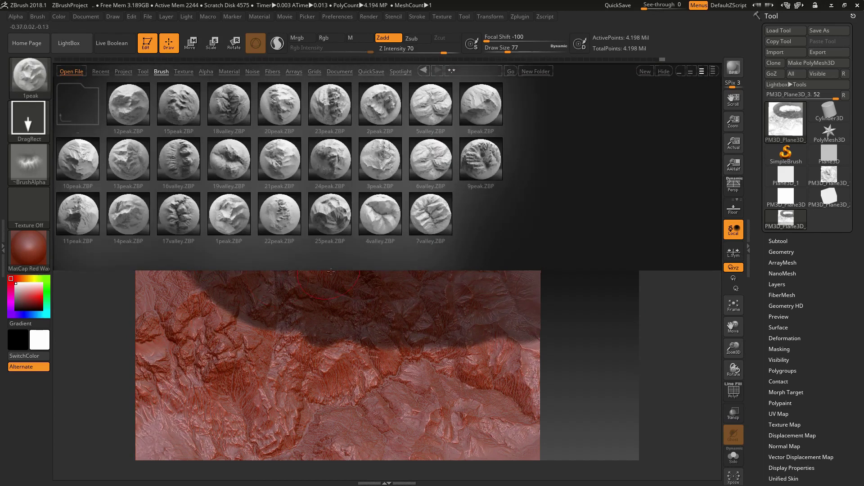
{"action": "double_click", "coordinate": [325, 228]}
{"action": "left_click_drag", "start_coordinate": [326, 270], "coordinate": [110, 272]}
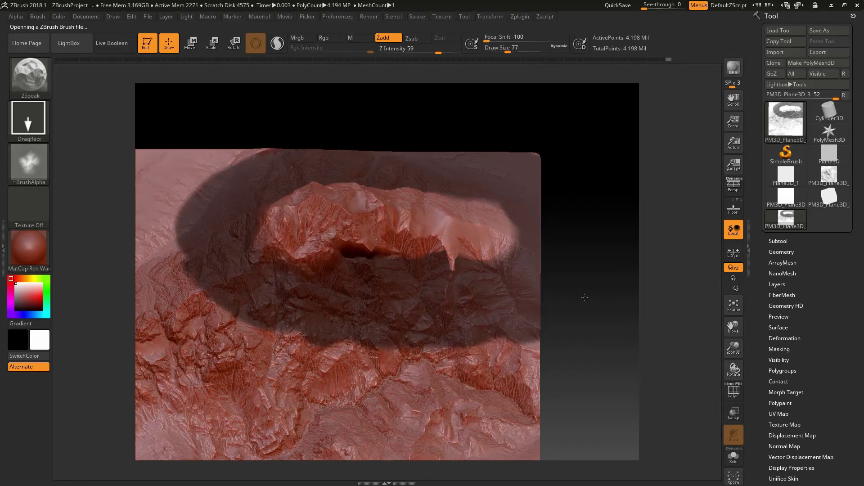
{"action": "left_click_drag", "start_coordinate": [580, 295], "coordinate": [580, 225]}
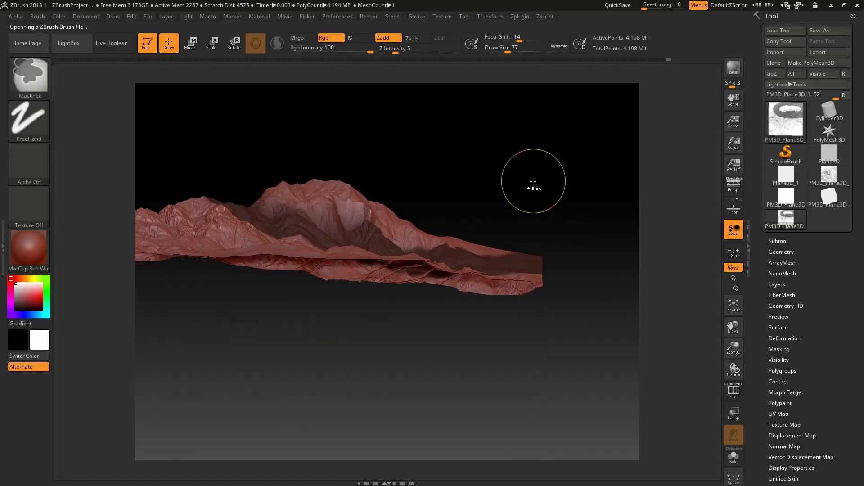
{"action": "left_click_drag", "start_coordinate": [506, 158], "coordinate": [46, 76]}
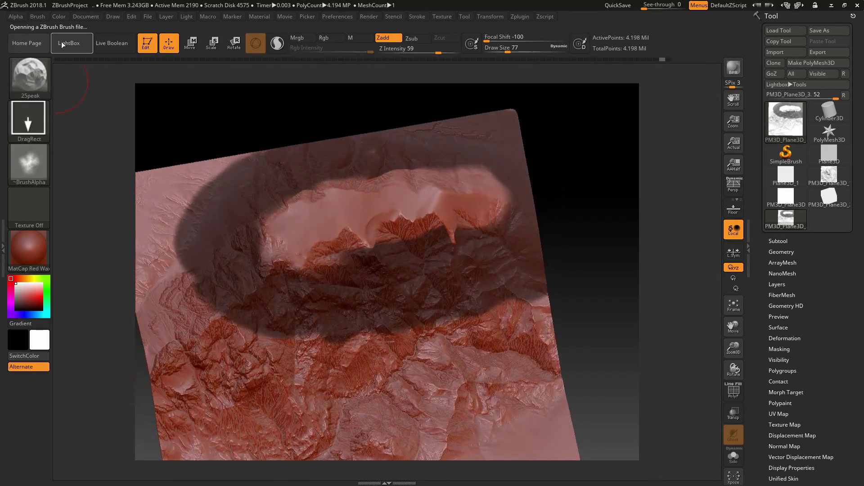
Step: Load the 15peak brush and try stamping a rocky peak on the unmasked crest at Z Intensity 51
{"action": "left_click", "coordinate": [62, 42]}
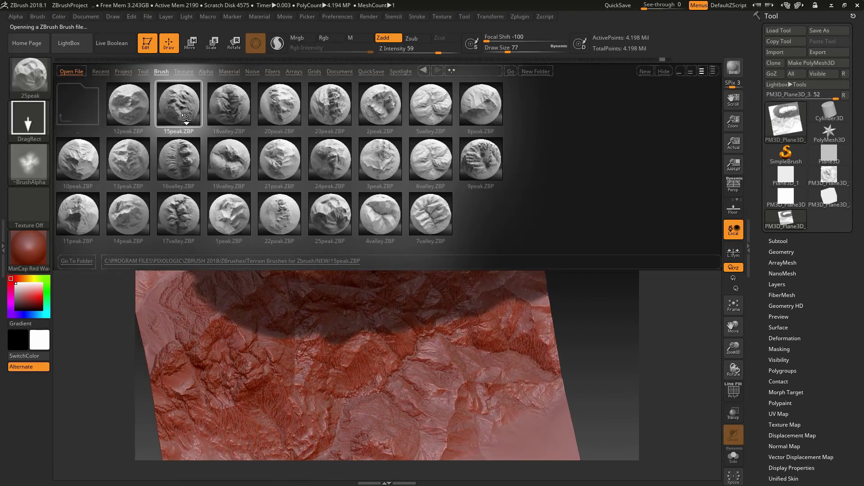
{"action": "mouse_move", "coordinate": [320, 224]}
{"action": "left_mouse_down"}
{"action": "mouse_move", "coordinate": [614, 259]}
{"action": "mouse_move", "coordinate": [613, 246]}
{"action": "mouse_move", "coordinate": [612, 261]}
{"action": "left_mouse_up"}
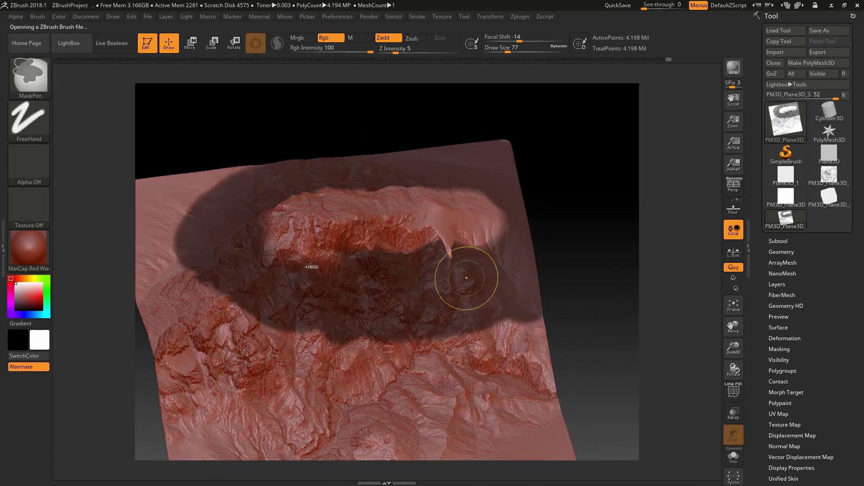
{"action": "left_click_drag", "start_coordinate": [369, 221], "coordinate": [310, 223], "text": "shift"}
{"action": "left_click_drag", "start_coordinate": [300, 291], "coordinate": [327, 441]}
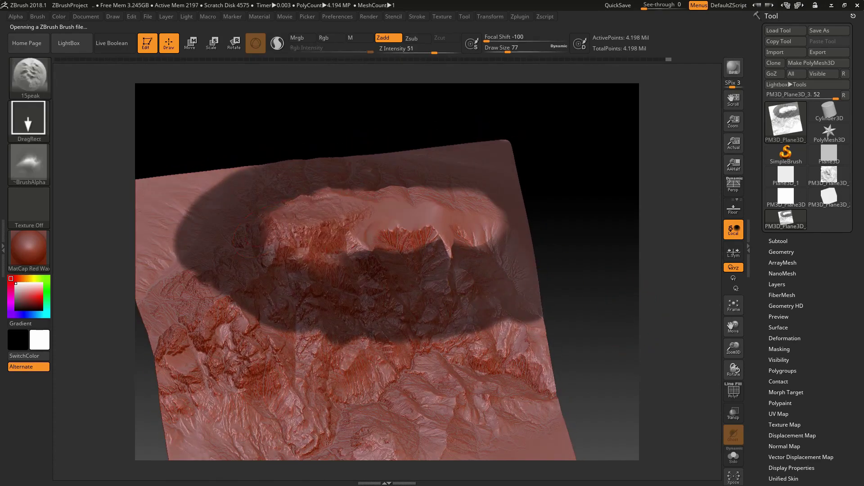
{"action": "left_click_drag", "start_coordinate": [544, 304], "coordinate": [490, 227]}
{"action": "key", "text": "ctrl+z"}
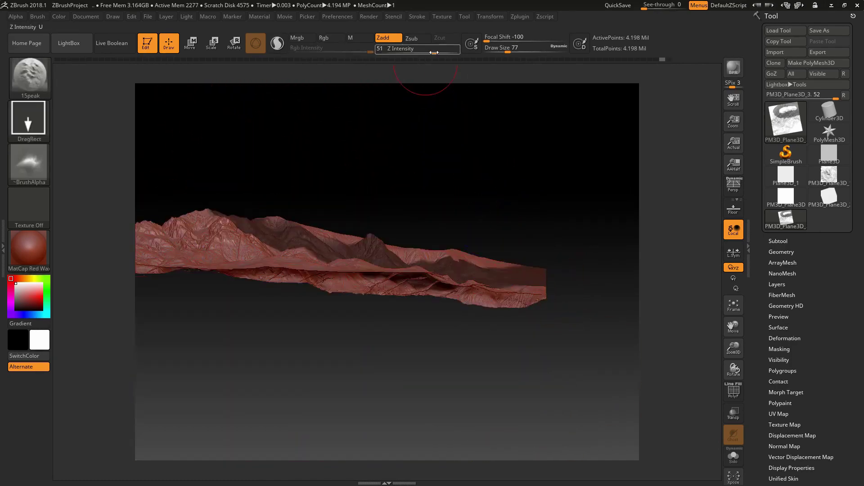
Step: Set Z Intensity to 69 and stamp a steep peak on the crest's end away from the plane's corner
{"action": "left_click_drag", "start_coordinate": [443, 54], "coordinate": [444, 54]}
{"action": "left_click_drag", "start_coordinate": [433, 149], "coordinate": [394, 241]}
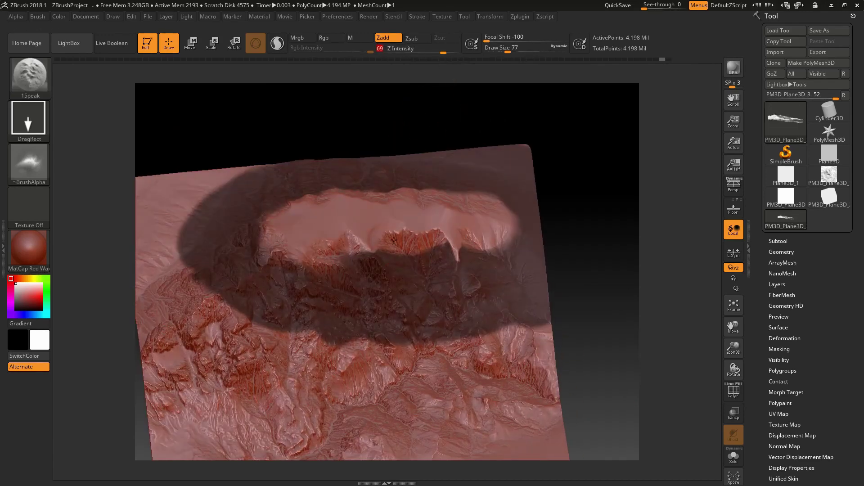
{"action": "left_click_drag", "start_coordinate": [312, 235], "coordinate": [383, 211]}
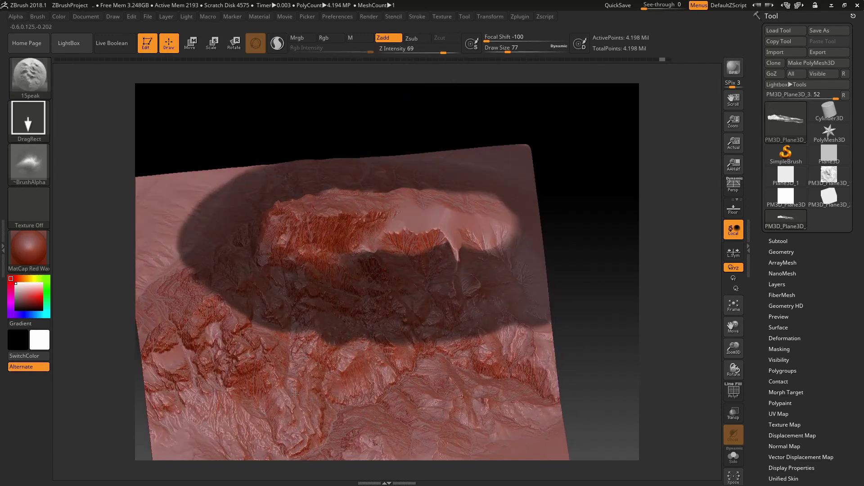
{"action": "left_click_drag", "start_coordinate": [615, 253], "coordinate": [422, 216]}
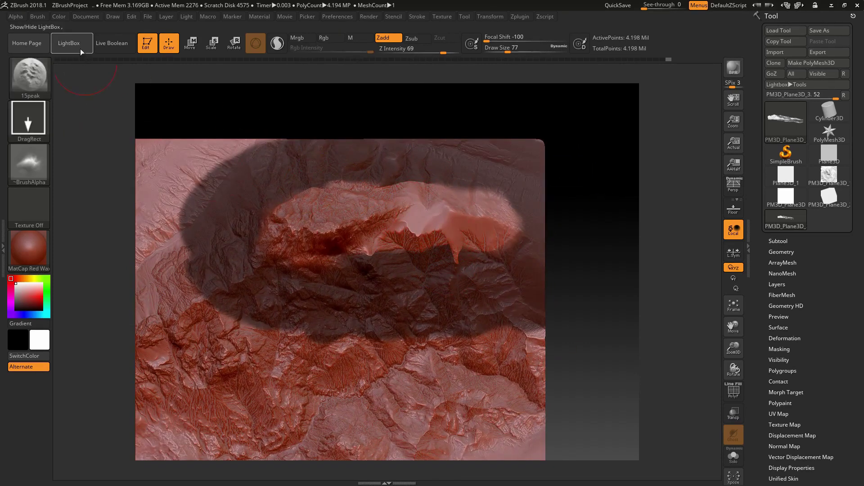
Step: Stamp smaller peaks on the crest's corner-side part with the 22peak brush at Z Intensity 58, and clear the mask
{"action": "left_click", "coordinate": [80, 50]}
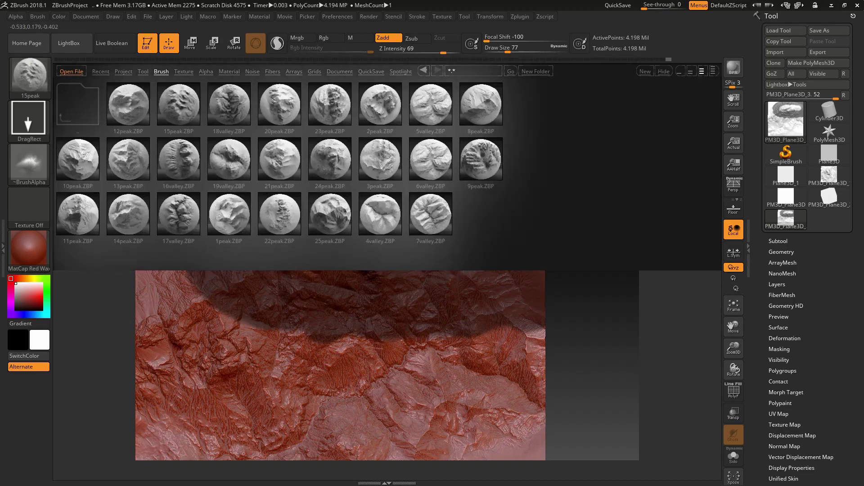
{"action": "double_click", "coordinate": [282, 221]}
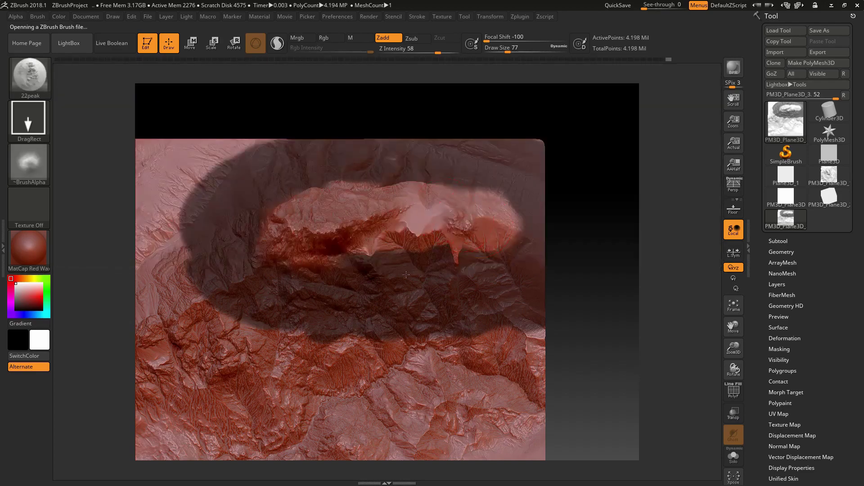
{"action": "mouse_move", "coordinate": [325, 273]}
{"action": "left_mouse_down"}
{"action": "mouse_move", "coordinate": [509, 104]}
{"action": "mouse_move", "coordinate": [544, 107]}
{"action": "left_mouse_up"}
{"action": "mouse_move", "coordinate": [622, 259]}
{"action": "left_mouse_down"}
{"action": "mouse_move", "coordinate": [658, 196]}
{"action": "mouse_move", "coordinate": [622, 219]}
{"action": "left_mouse_up"}
{"action": "key", "text": "ctrl+z"}
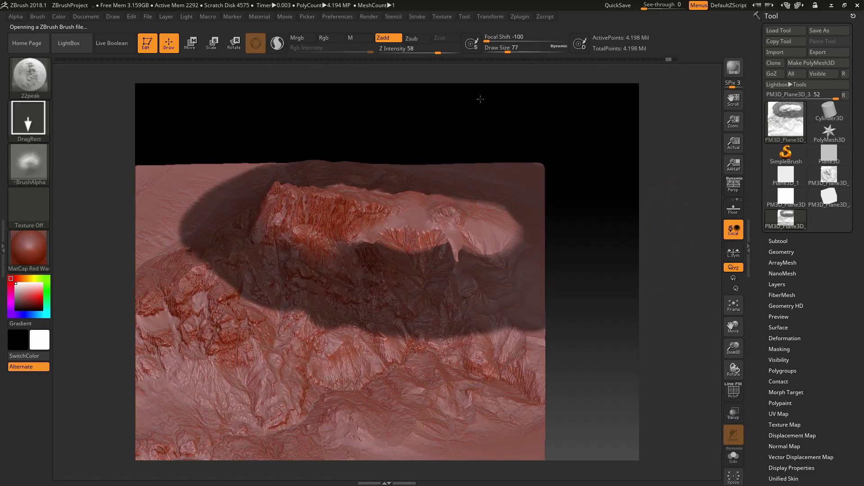
{"action": "mouse_move", "coordinate": [609, 212]}
{"action": "left_mouse_down"}
{"action": "mouse_move", "coordinate": [621, 198]}
{"action": "mouse_move", "coordinate": [564, 194]}
{"action": "mouse_move", "coordinate": [532, 126]}
{"action": "left_mouse_up"}
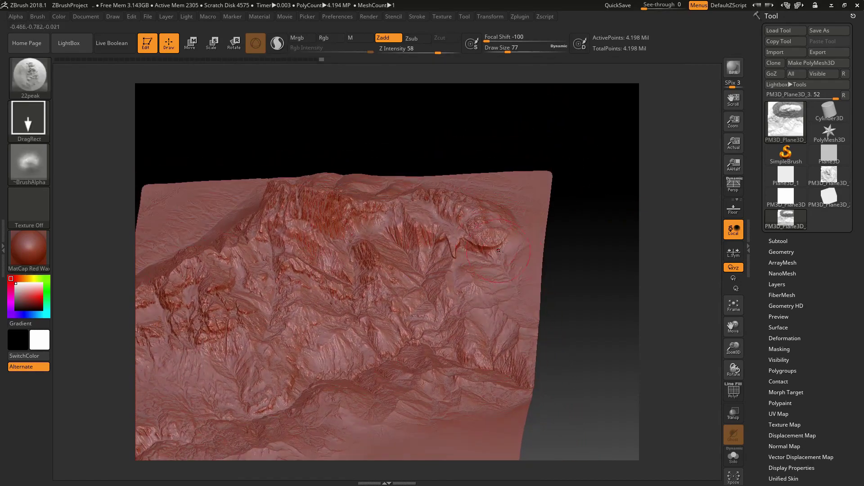
Step: Set the draw size to 31 and smooth the rough surface around the sharp notch below the corner-side crest
{"action": "left_click_drag", "start_coordinate": [727, 333], "coordinate": [706, 287]}
{"action": "key", "text": "space"}
{"action": "left_click_drag", "start_coordinate": [454, 248], "coordinate": [442, 250]}
{"action": "left_click_drag", "start_coordinate": [424, 211], "coordinate": [421, 208], "text": "shift"}
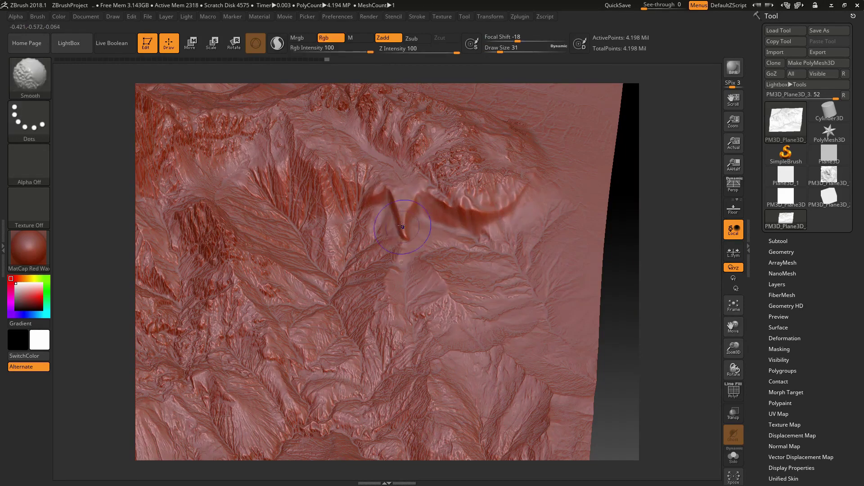
{"action": "left_click_drag", "start_coordinate": [402, 226], "coordinate": [405, 233], "text": "shift"}
Step: Load the DETAIL1 brush from the SLOPE_DETAILS folder and try stamping it on the smooth slope beside the notch
{"action": "left_click", "coordinate": [72, 45]}
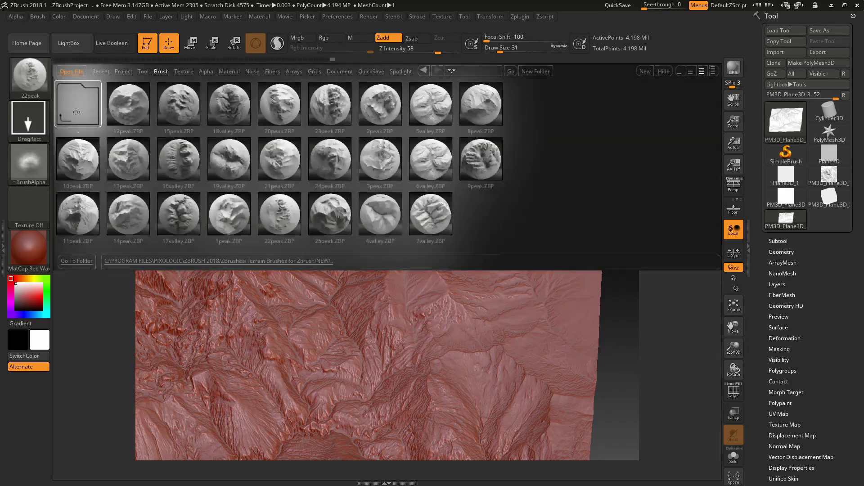
{"action": "double_click", "coordinate": [79, 107]}
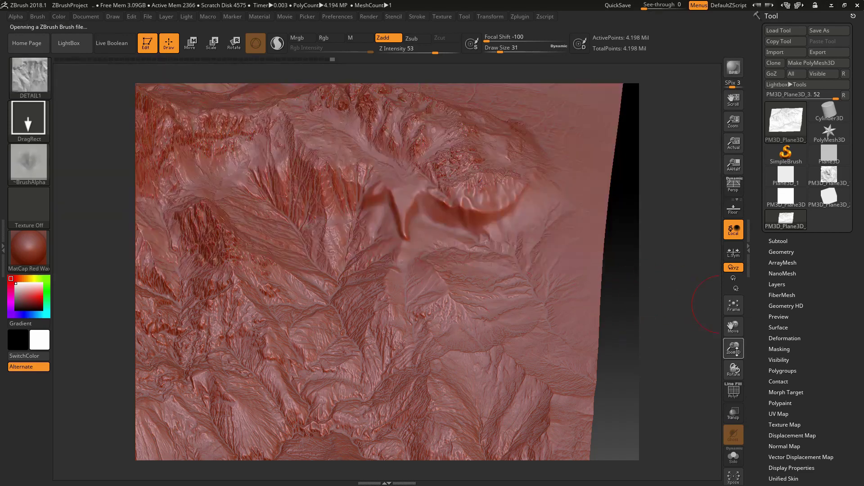
{"action": "left_click_drag", "start_coordinate": [736, 351], "coordinate": [738, 381]}
{"action": "left_click_drag", "start_coordinate": [460, 291], "coordinate": [493, 352]}
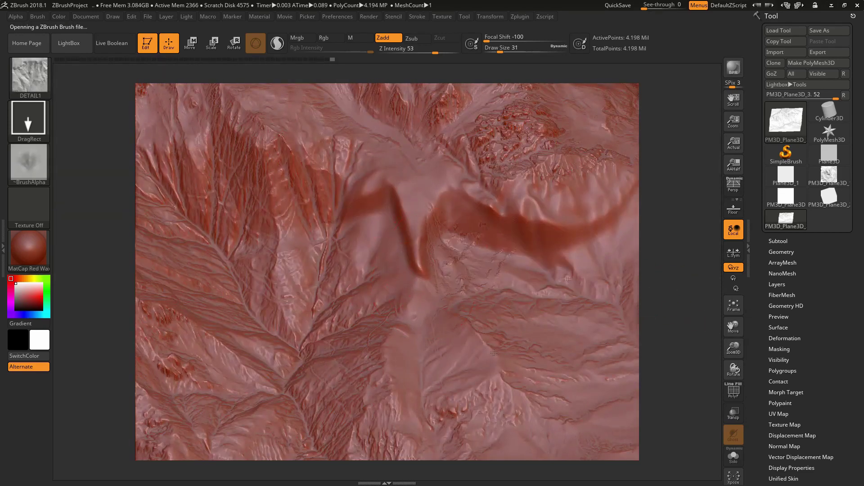
{"action": "key", "text": "ctrl+z"}
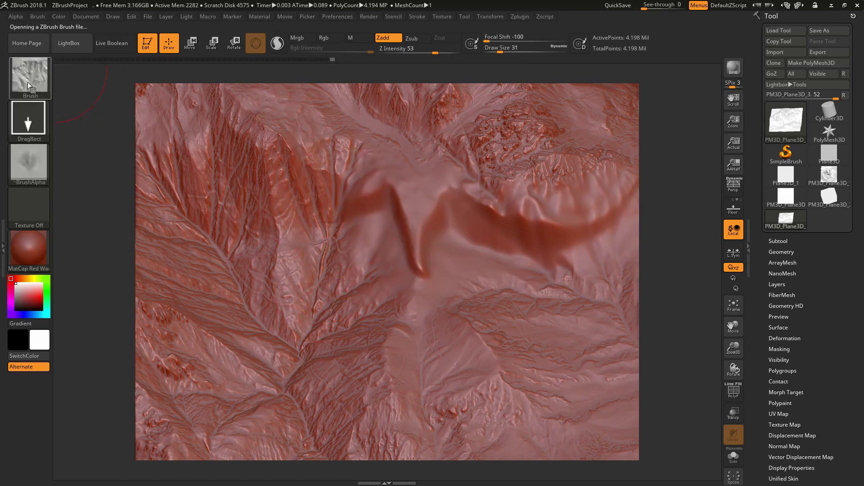
Step: Load the DETAIL12 brush and stamp rocky detail at Z Intensity 49 over the notch and its adjoining smooth slopes
{"action": "left_click", "coordinate": [72, 48]}
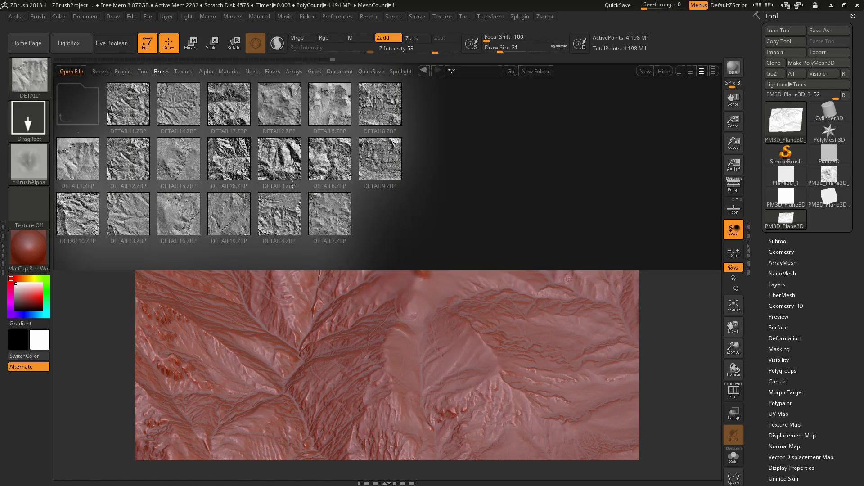
{"action": "double_click", "coordinate": [128, 160]}
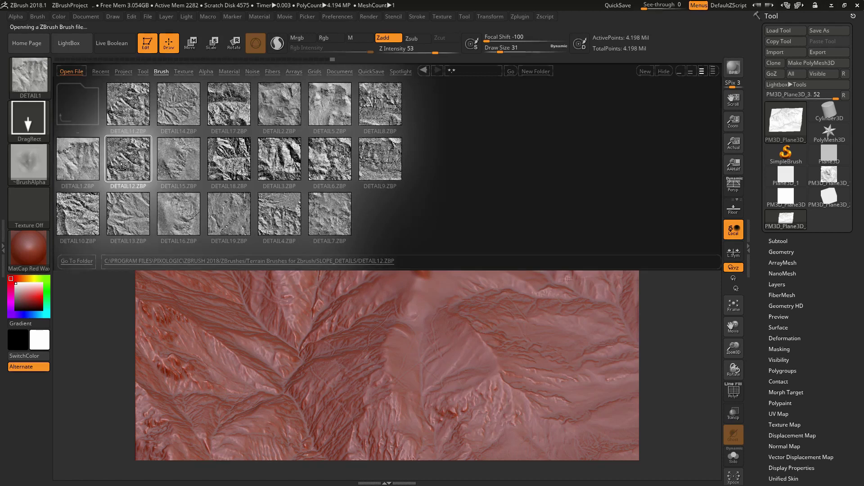
{"action": "left_click_drag", "start_coordinate": [463, 298], "coordinate": [519, 196]}
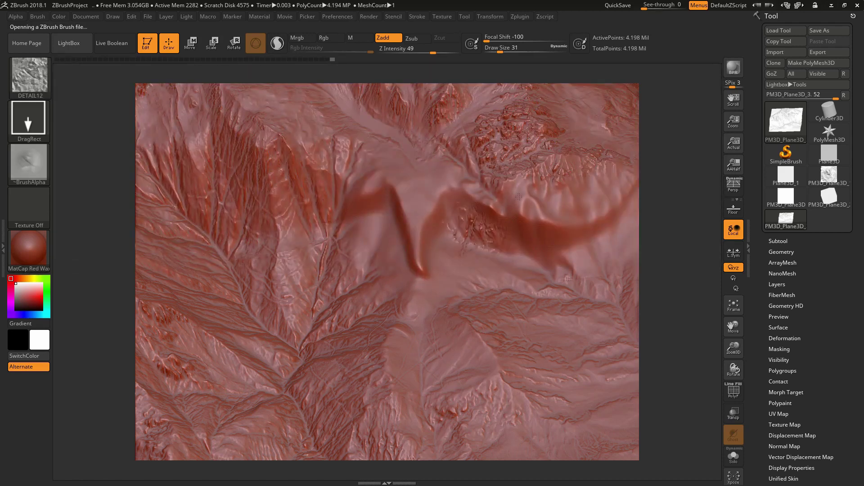
{"action": "key", "text": "ctrl+z"}
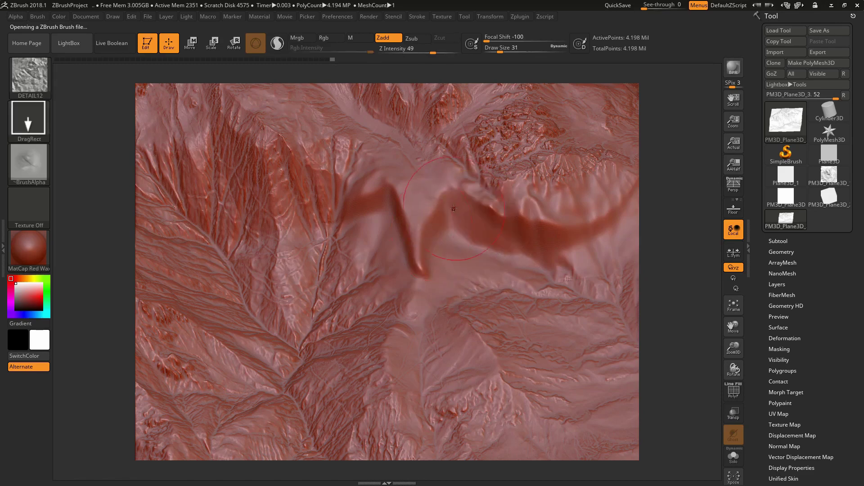
{"action": "left_click_drag", "start_coordinate": [459, 113], "coordinate": [490, 292]}
{"action": "left_click_drag", "start_coordinate": [371, 330], "coordinate": [476, 273]}
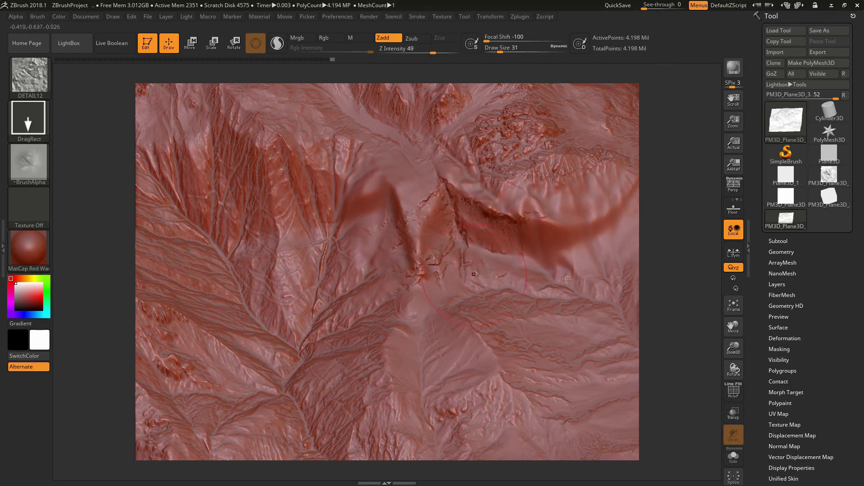
Step: Load the DETAIL8 brush and stamp cliff detail at Z Intensity 45 on the steep smooth bands either side of the notch
{"action": "left_click", "coordinate": [79, 49]}
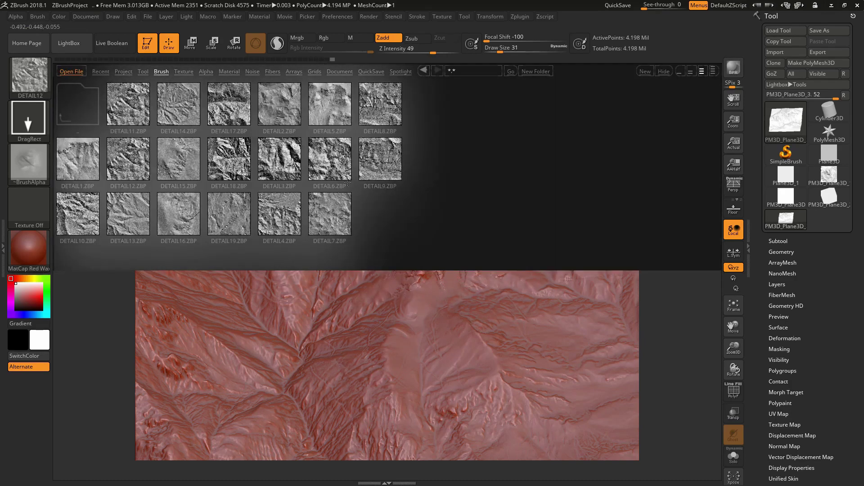
{"action": "double_click", "coordinate": [384, 110]}
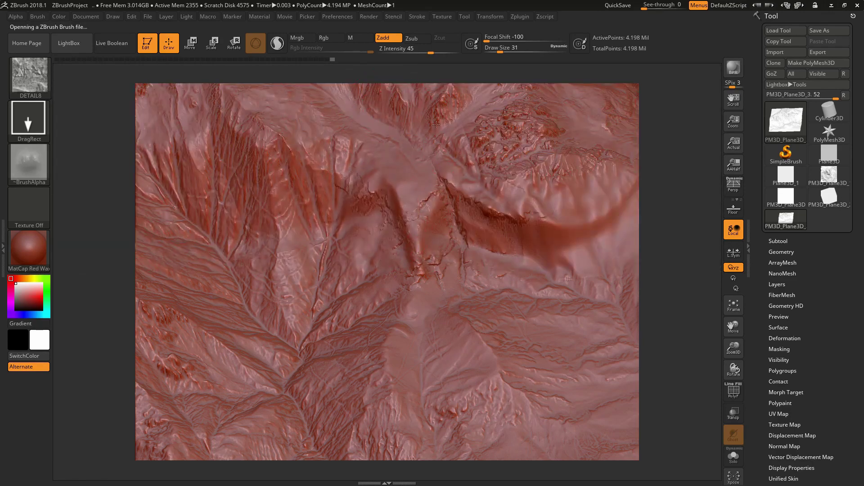
{"action": "left_click_drag", "start_coordinate": [356, 189], "coordinate": [392, 57]}
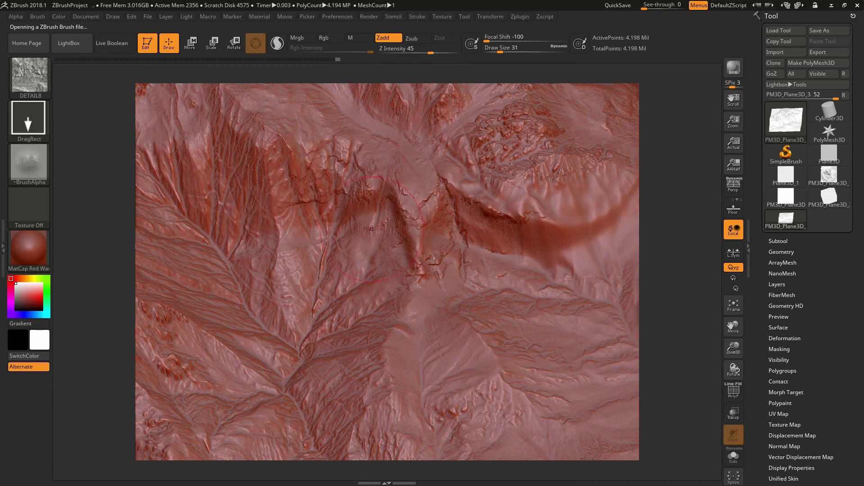
{"action": "left_click_drag", "start_coordinate": [367, 235], "coordinate": [288, 225]}
{"action": "left_click_drag", "start_coordinate": [733, 371], "coordinate": [611, 311]}
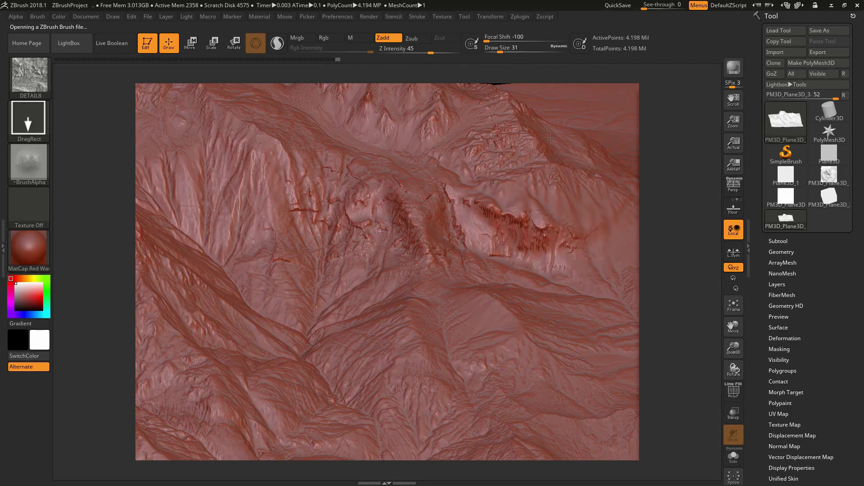
Step: Inspect the detailed ridge from a low angle and from above, and examine the flat corner below the slopes
{"action": "left_click_drag", "start_coordinate": [733, 350], "coordinate": [716, 265]}
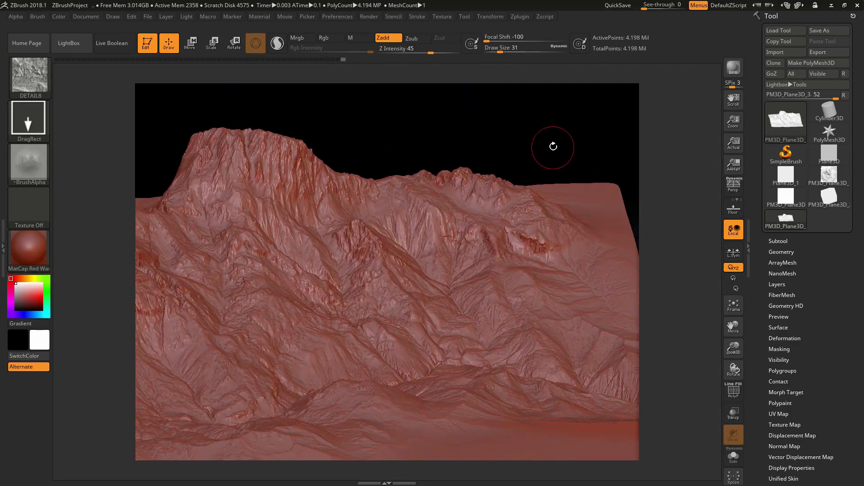
{"action": "left_click_drag", "start_coordinate": [553, 146], "coordinate": [551, 212]}
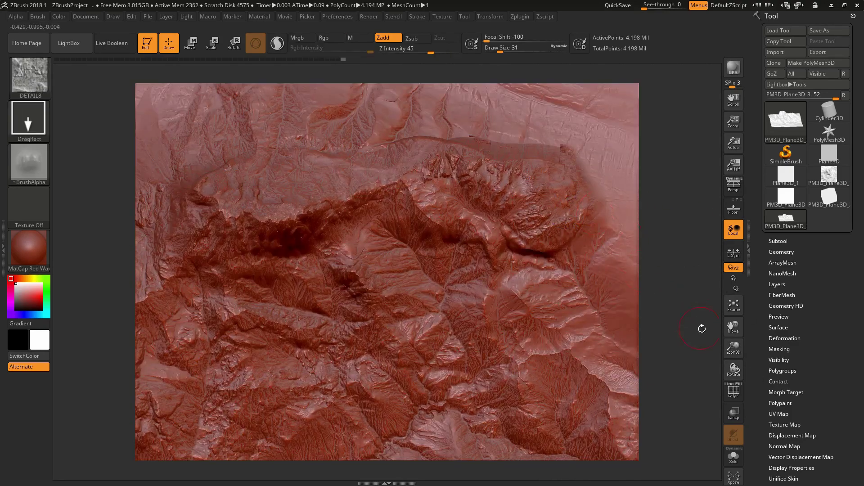
{"action": "left_click_drag", "start_coordinate": [737, 354], "coordinate": [684, 38]}
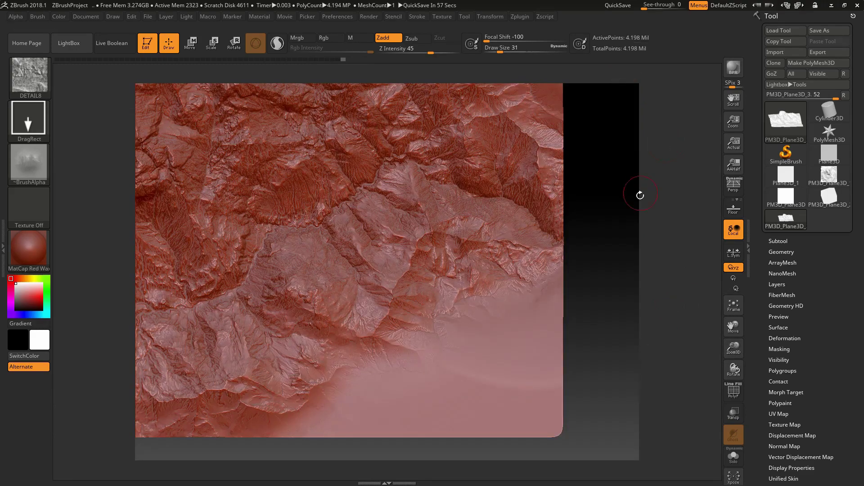
{"action": "left_click_drag", "start_coordinate": [602, 266], "coordinate": [425, 236]}
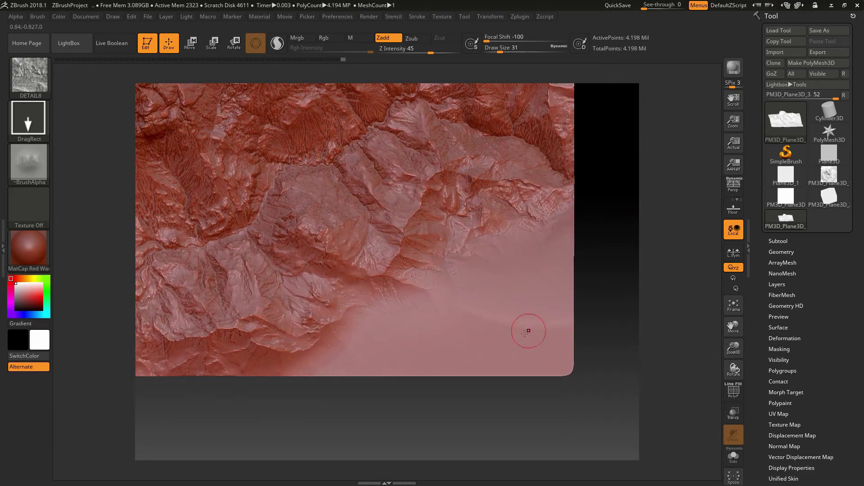
Step: Load the PEAK21 brush from the PEAKS folder and stamp rocky relief at Z Intensity 53 over the flat corner below the slopes
{"action": "left_click", "coordinate": [75, 47]}
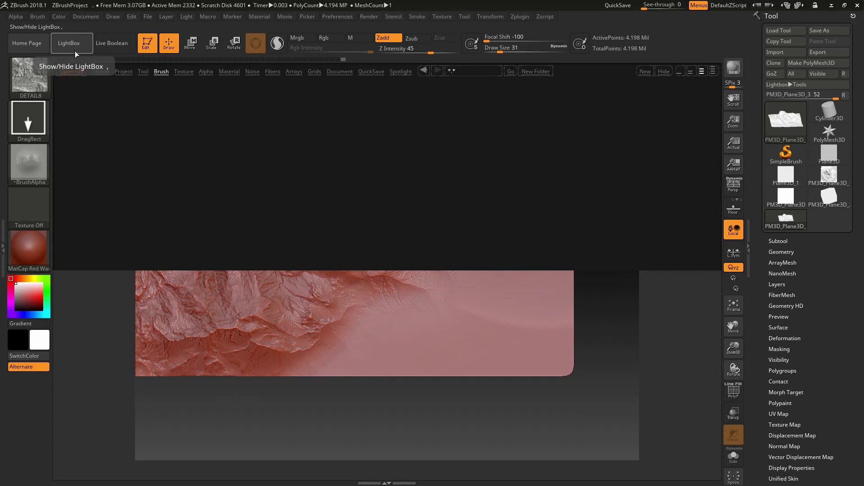
{"action": "left_click", "coordinate": [71, 112]}
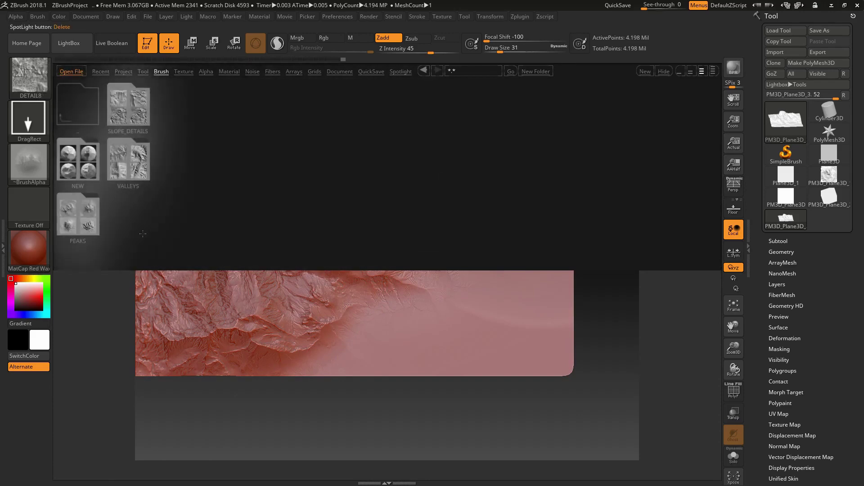
{"action": "left_click", "coordinate": [81, 227]}
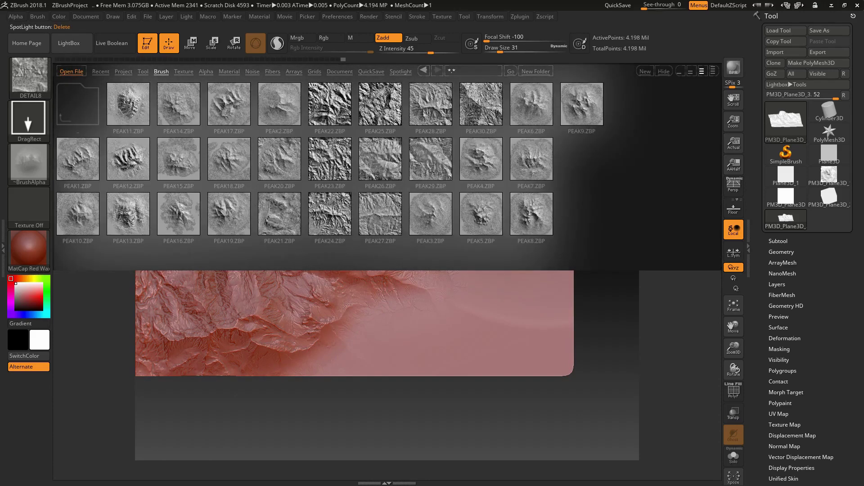
{"action": "double_click", "coordinate": [294, 218]}
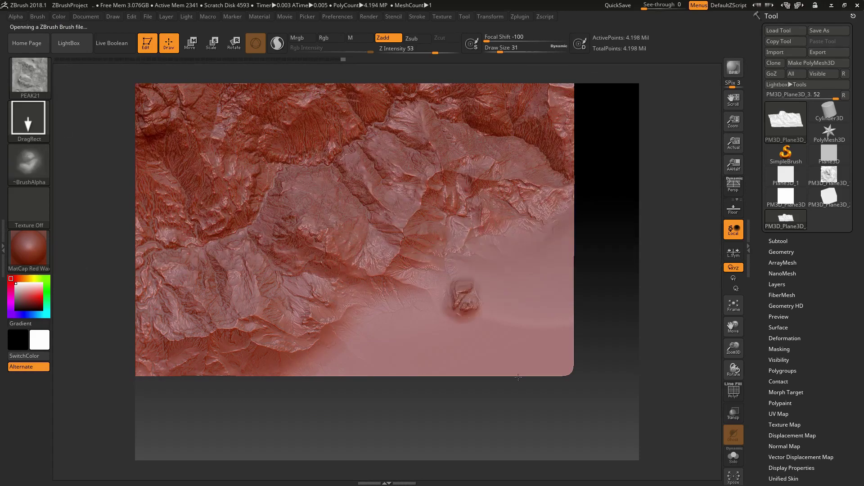
{"action": "left_click_drag", "start_coordinate": [518, 377], "coordinate": [611, 303]}
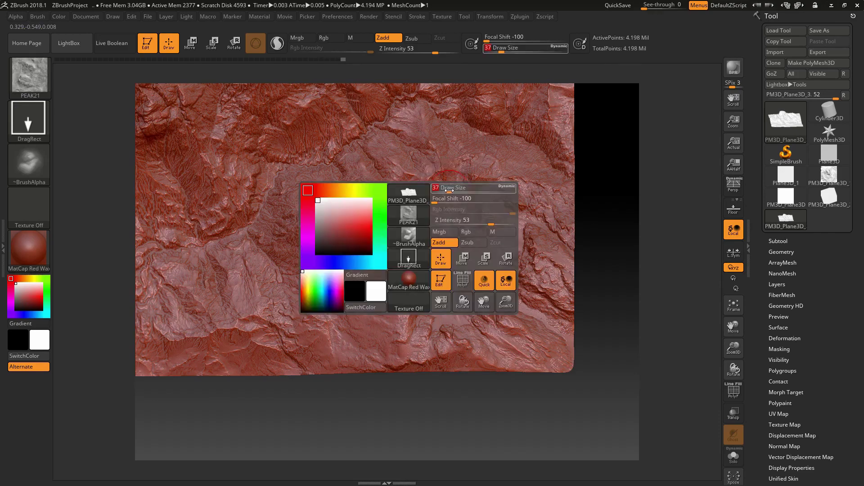
Step: Flatten the seam between the new corner relief and the slopes using TrimDynamic at Draw Size 87, and soften it with Smooth
{"action": "left_click", "coordinate": [17, 96]}
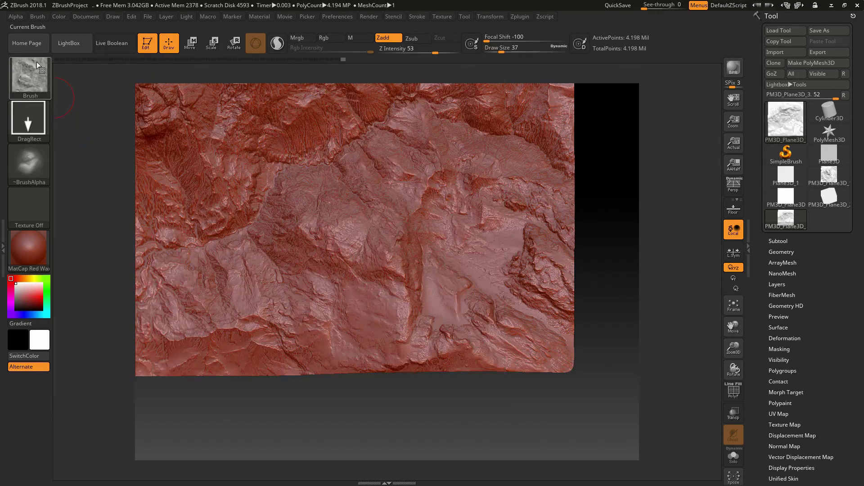
{"action": "left_click", "coordinate": [36, 61]}
{"action": "left_click", "coordinate": [29, 75]}
{"action": "left_click", "coordinate": [38, 74]}
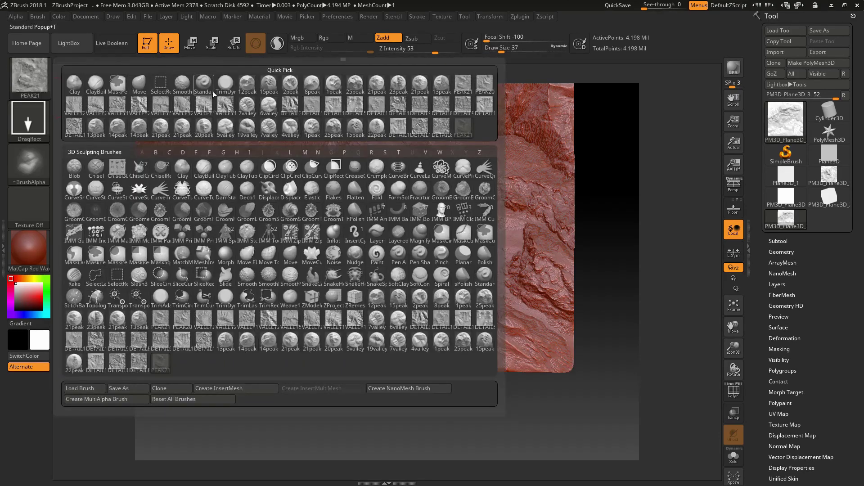
{"action": "left_click", "coordinate": [232, 88]}
{"action": "right_click", "coordinate": [283, 212]}
{"action": "left_click", "coordinate": [331, 153]}
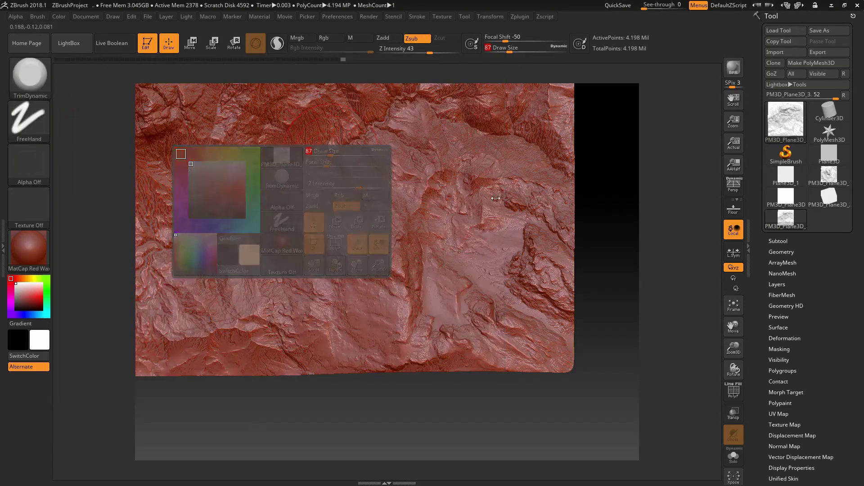
{"action": "mouse_move", "coordinate": [441, 204]}
{"action": "left_mouse_down"}
{"action": "mouse_move", "coordinate": [433, 201]}
{"action": "mouse_move", "coordinate": [443, 189]}
{"action": "left_mouse_up"}
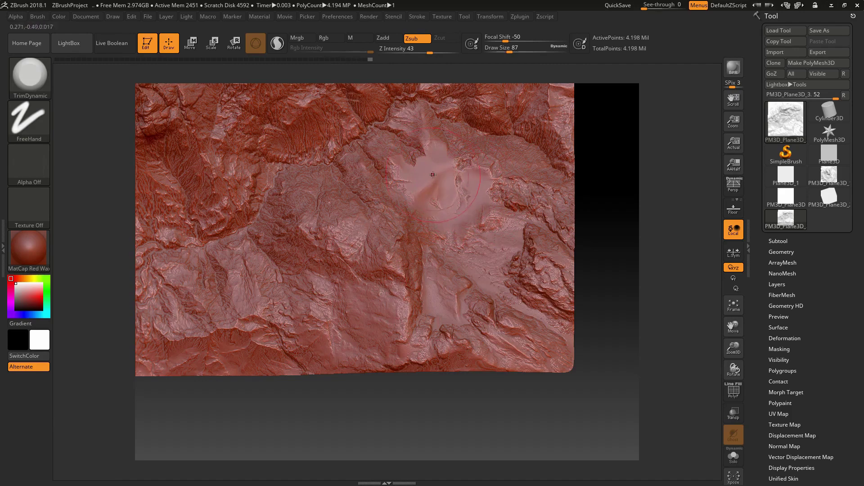
{"action": "left_click_drag", "start_coordinate": [433, 175], "coordinate": [468, 189]}
{"action": "mouse_move", "coordinate": [605, 219]}
{"action": "left_mouse_down"}
{"action": "mouse_move", "coordinate": [612, 183]}
{"action": "mouse_move", "coordinate": [614, 222]}
{"action": "left_mouse_up"}
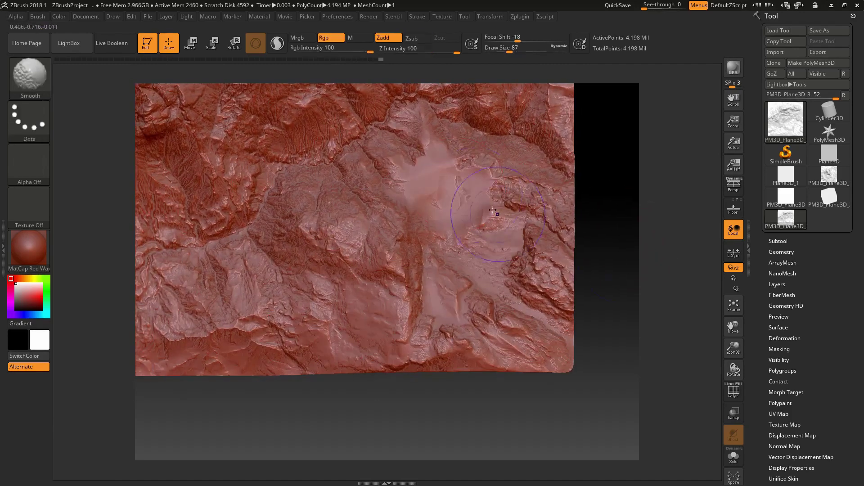
{"action": "left_click_drag", "start_coordinate": [492, 210], "coordinate": [466, 180], "text": "alt"}
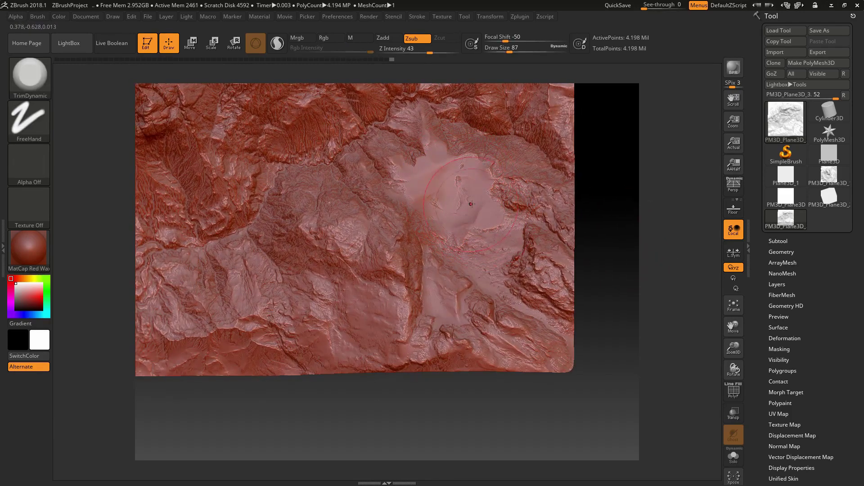
Step: Load the DETAIL18 brush from the SLOPE_DETAILS folder and stamp rocky detail at Z Intensity 43 over the flattened seam
{"action": "left_click_drag", "start_coordinate": [624, 217], "coordinate": [625, 251]}
{"action": "left_click", "coordinate": [68, 43]}
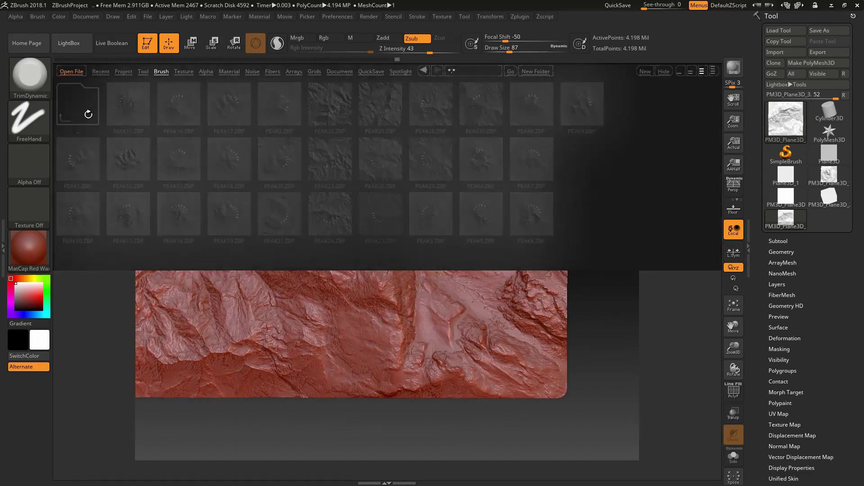
{"action": "double_click", "coordinate": [128, 112]}
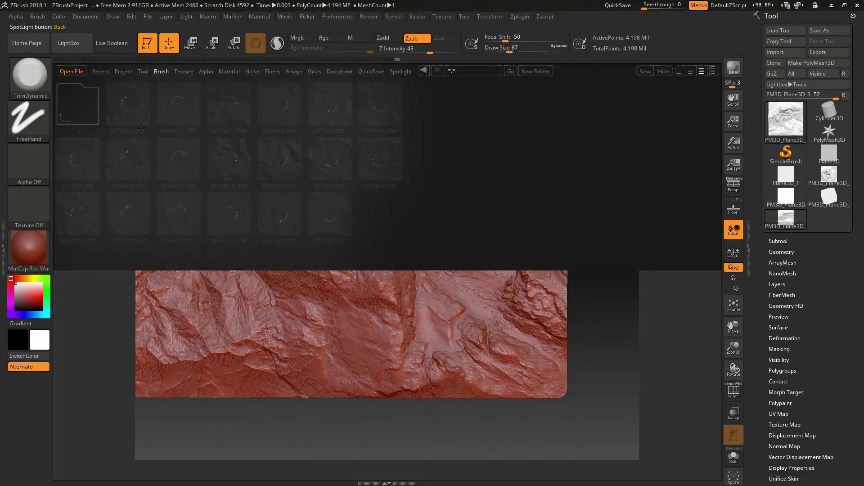
{"action": "double_click", "coordinate": [229, 159]}
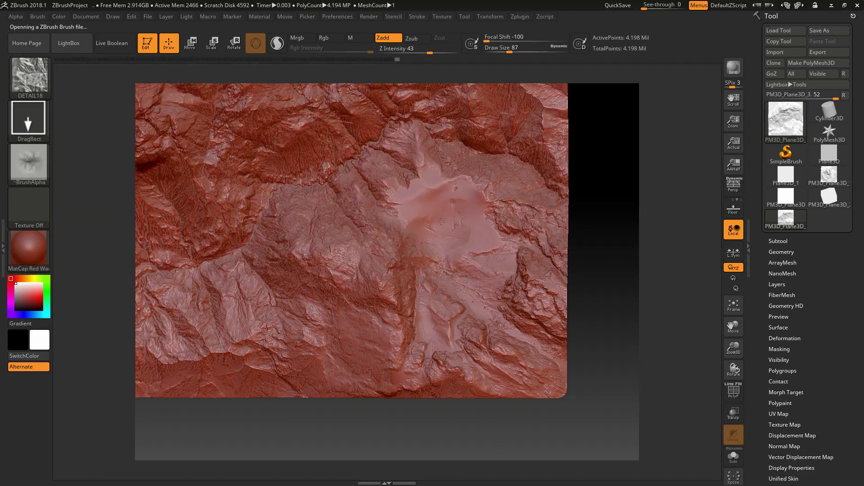
{"action": "left_click_drag", "start_coordinate": [267, 363], "coordinate": [199, 301]}
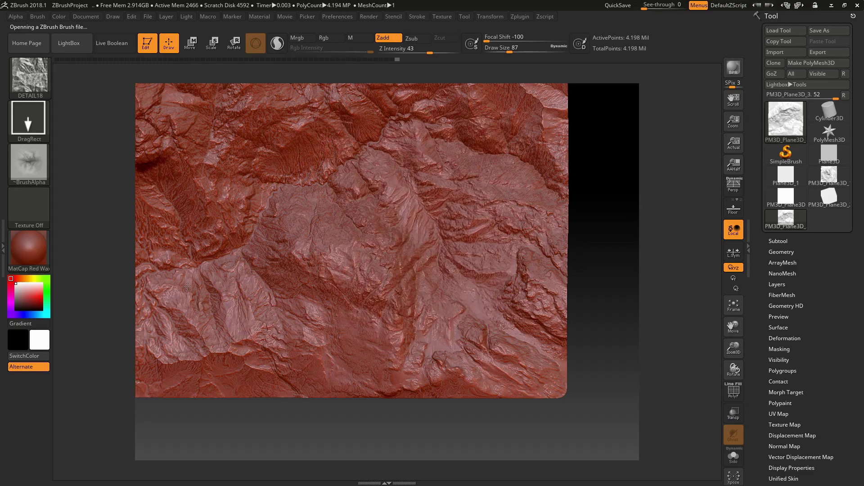
{"action": "mouse_move", "coordinate": [609, 262]}
{"action": "left_mouse_down"}
{"action": "mouse_move", "coordinate": [605, 204]}
{"action": "mouse_move", "coordinate": [604, 262]}
{"action": "mouse_move", "coordinate": [563, 265]}
{"action": "mouse_move", "coordinate": [388, 333]}
{"action": "mouse_move", "coordinate": [414, 357]}
{"action": "mouse_move", "coordinate": [404, 416]}
{"action": "left_mouse_up"}
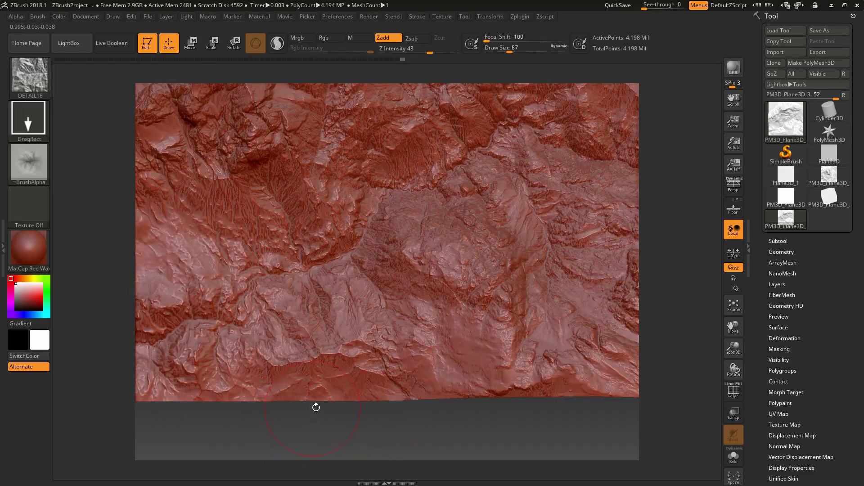
Step: Load the VALLEY17 brush from the VALLEYS folder and try carving the smooth corner beside the ridge at Z Intensity 38
{"action": "left_click", "coordinate": [733, 306]}
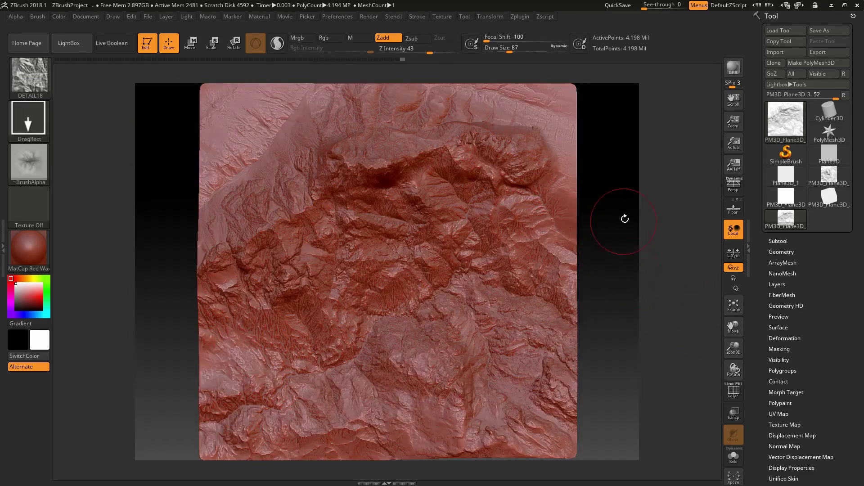
{"action": "mouse_move", "coordinate": [636, 243]}
{"action": "left_mouse_down"}
{"action": "mouse_move", "coordinate": [628, 174]}
{"action": "mouse_move", "coordinate": [631, 246]}
{"action": "left_mouse_up"}
{"action": "left_click_drag", "start_coordinate": [627, 208], "coordinate": [633, 258], "text": "alt"}
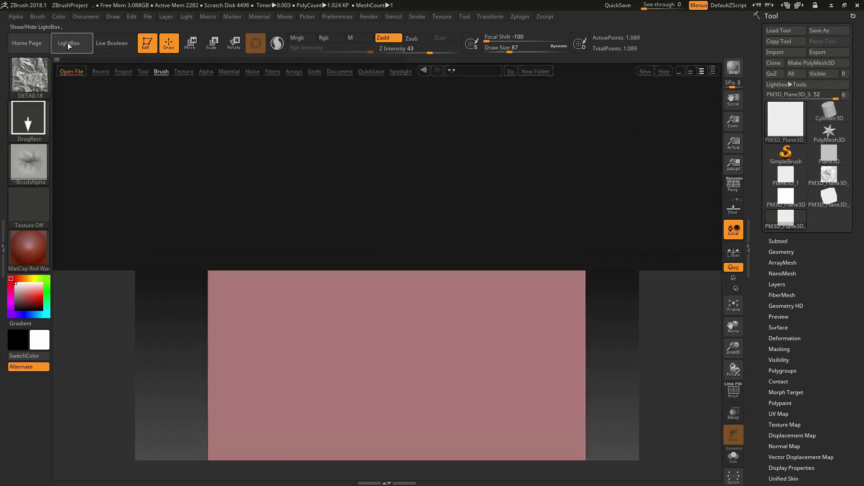
{"action": "left_click", "coordinate": [69, 42]}
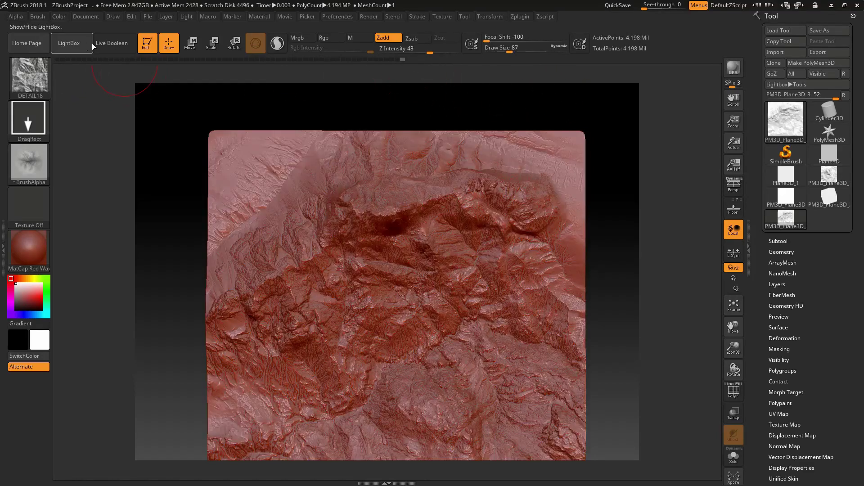
{"action": "left_click", "coordinate": [68, 42]}
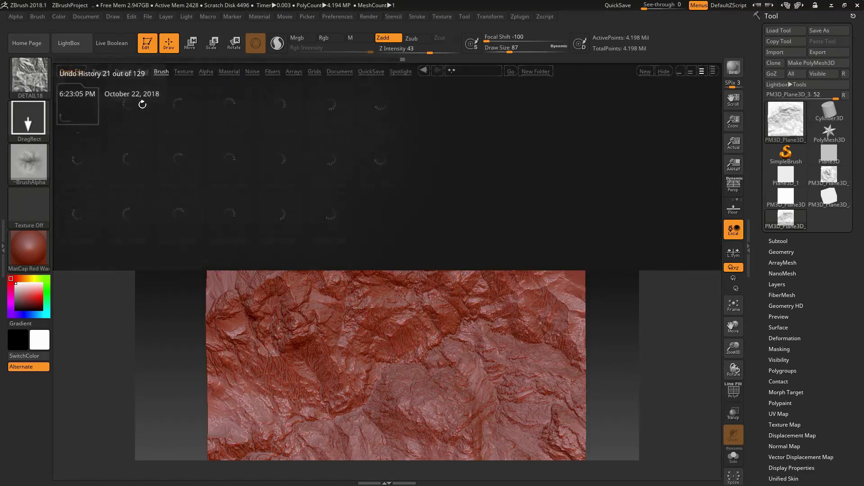
{"action": "double_click", "coordinate": [127, 157]}
{"action": "double_click", "coordinate": [129, 164]}
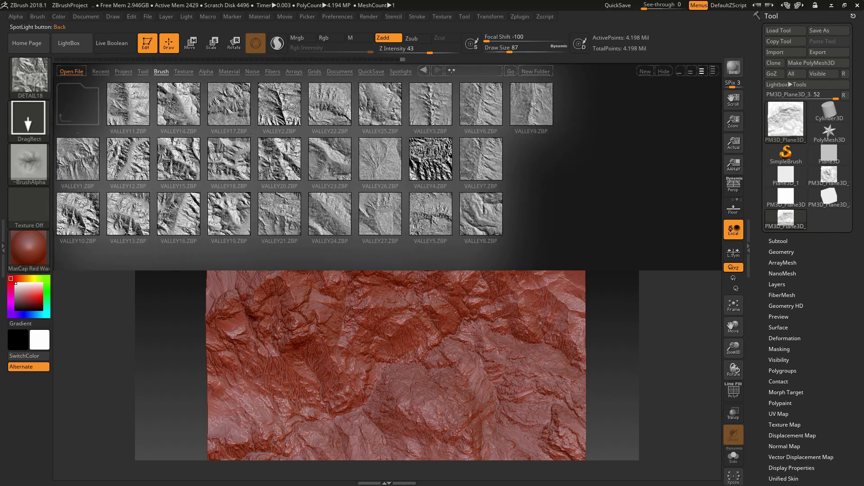
{"action": "double_click", "coordinate": [231, 115]}
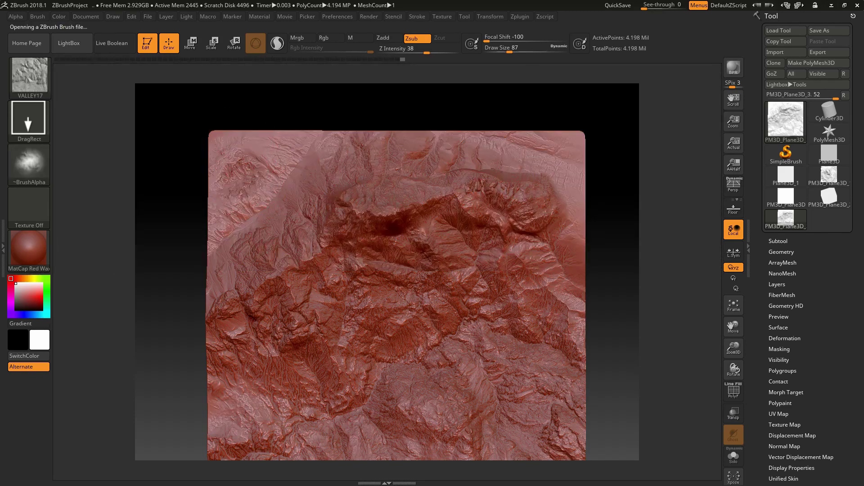
Step: Load the VALLEY3 brush and carve valleys into the smooth corner beside the ridge at Z Intensity 55 with Zsub
{"action": "left_click", "coordinate": [65, 51]}
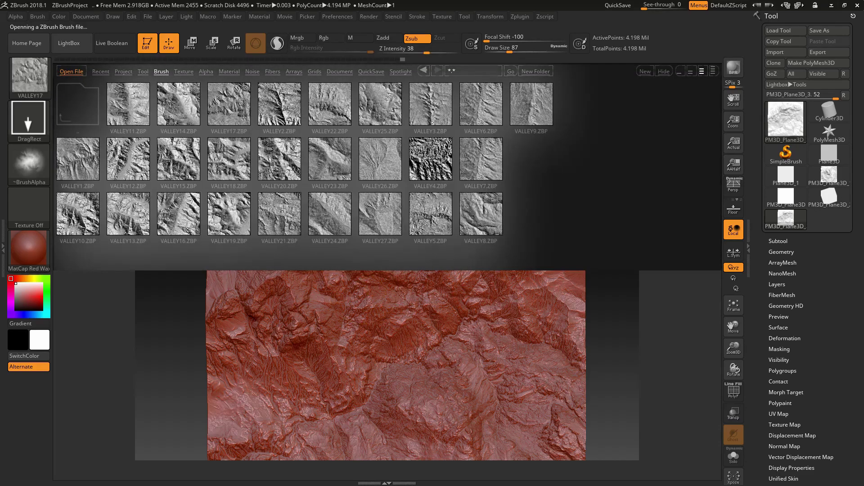
{"action": "double_click", "coordinate": [428, 108]}
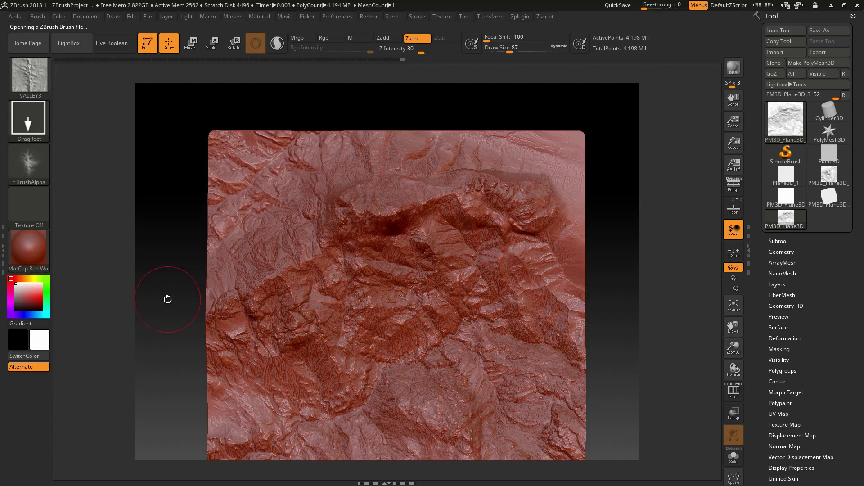
{"action": "left_click_drag", "start_coordinate": [168, 300], "coordinate": [356, 144]}
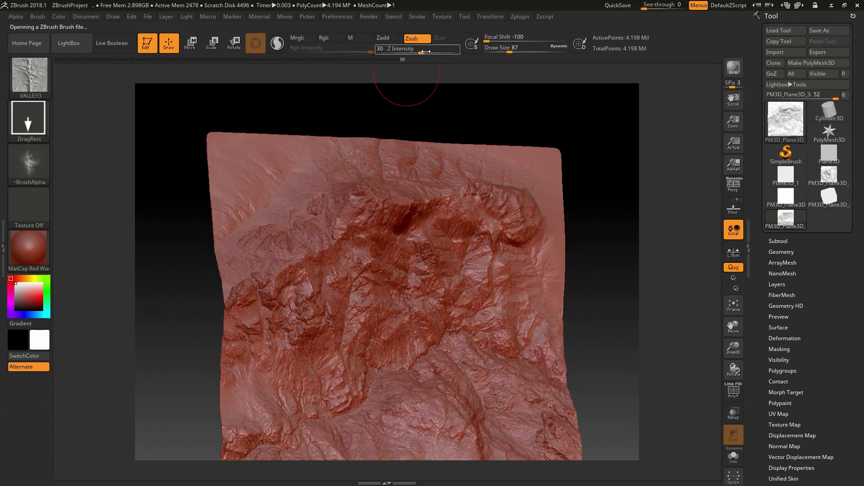
{"action": "left_click_drag", "start_coordinate": [425, 51], "coordinate": [436, 52]}
{"action": "left_click_drag", "start_coordinate": [156, 221], "coordinate": [240, 204]}
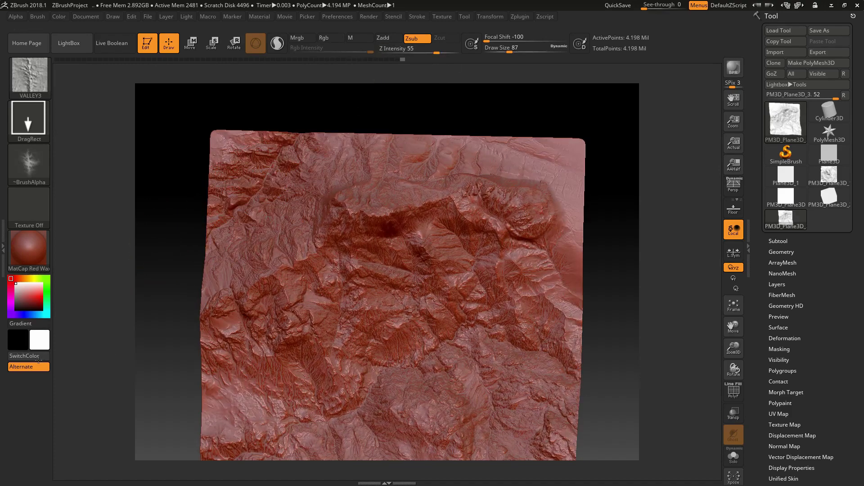
{"action": "left_click_drag", "start_coordinate": [121, 271], "coordinate": [148, 149]}
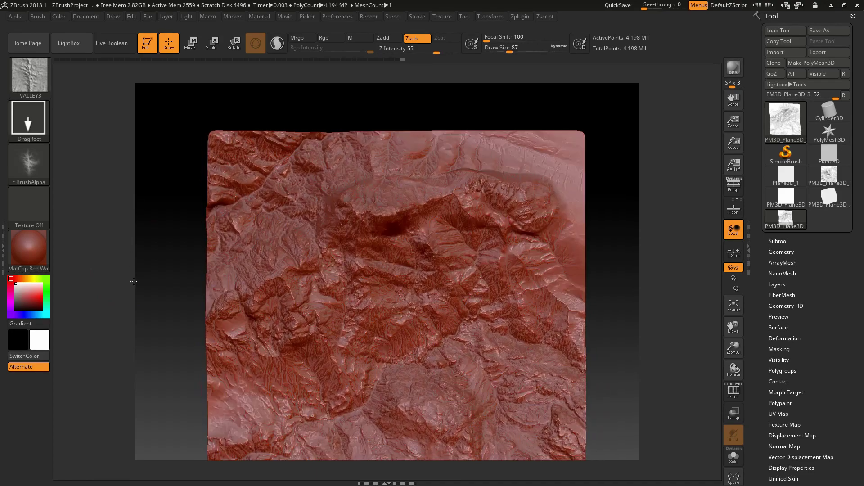
Step: Lower the VALLEY3 brush to Z Intensity 46 and carve more valleys along the slopes behind the ridge
{"action": "left_click", "coordinate": [432, 53]}
{"action": "left_click_drag", "start_coordinate": [432, 54], "coordinate": [431, 53]}
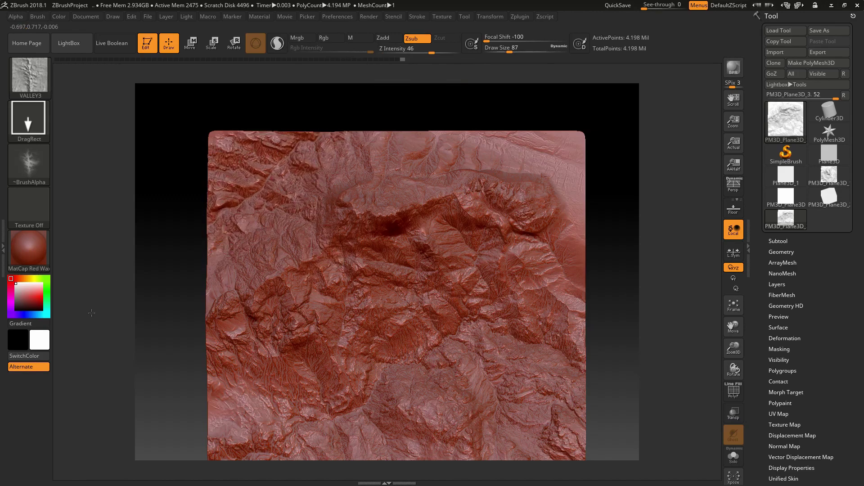
{"action": "left_click_drag", "start_coordinate": [92, 313], "coordinate": [124, 281]}
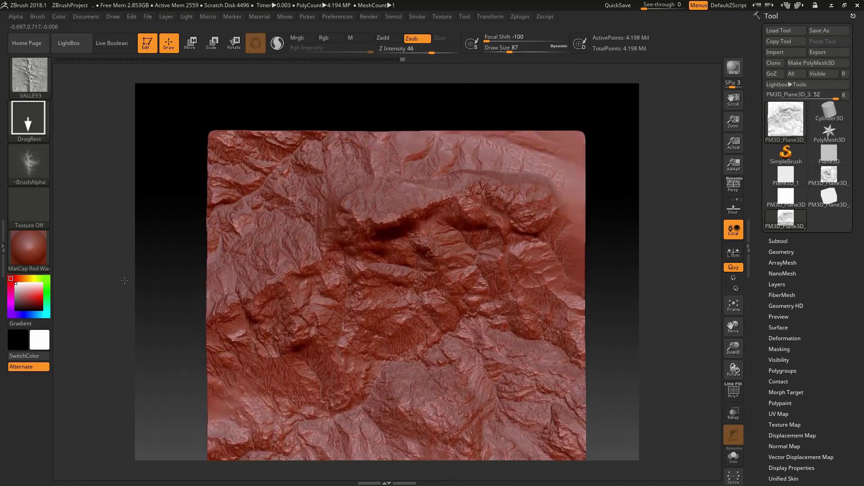
Step: Load the VALLEY2 brush and carve the remaining smooth corner behind the ridge at Z Intensity 30 with Zsub
{"action": "left_click", "coordinate": [69, 43]}
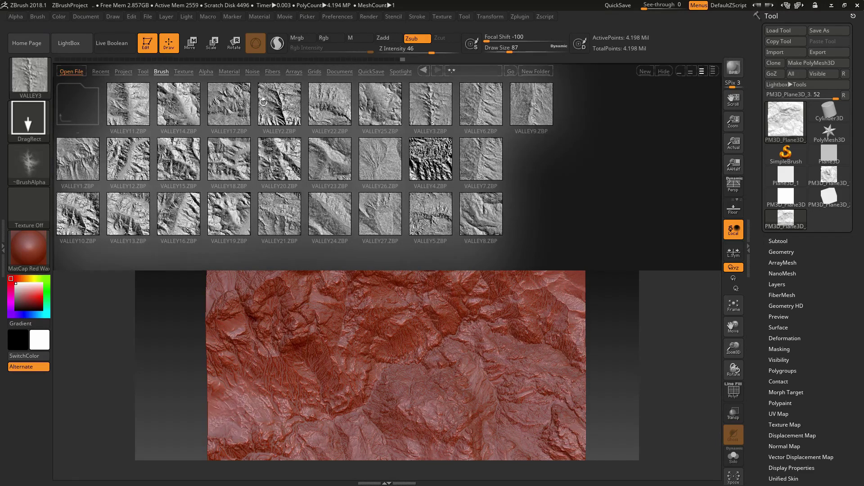
{"action": "double_click", "coordinate": [276, 104]}
{"action": "left_click_drag", "start_coordinate": [542, 149], "coordinate": [112, 244]}
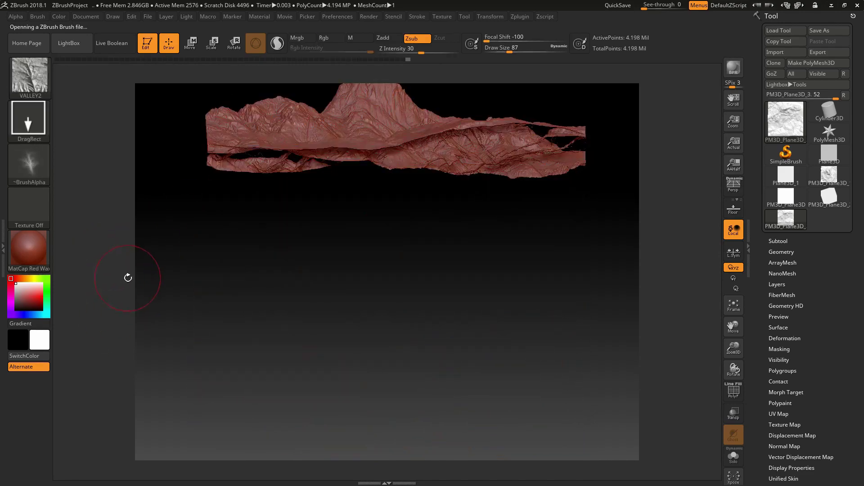
{"action": "left_click_drag", "start_coordinate": [128, 277], "coordinate": [188, 271]}
{"action": "left_click_drag", "start_coordinate": [188, 271], "coordinate": [141, 199], "text": "alt"}
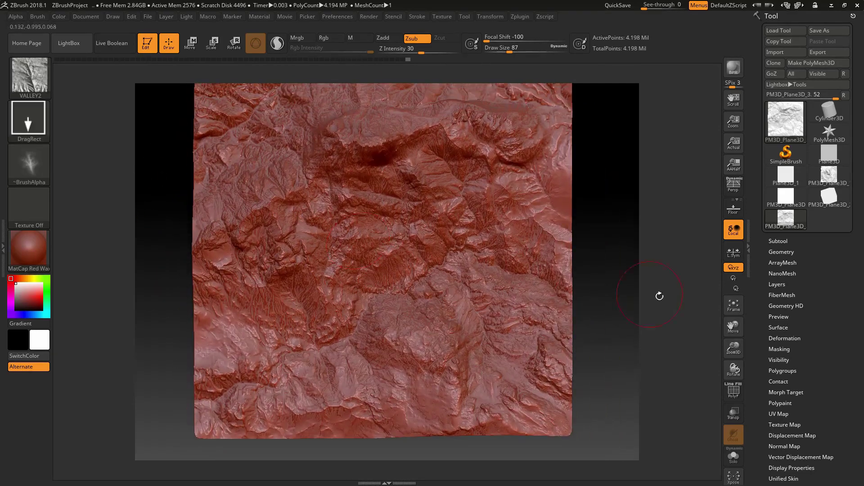
Step: Frame the whole terrain from above and start creating an alpha from the mesh with a Map Size of 2048
{"action": "left_click", "coordinate": [734, 305]}
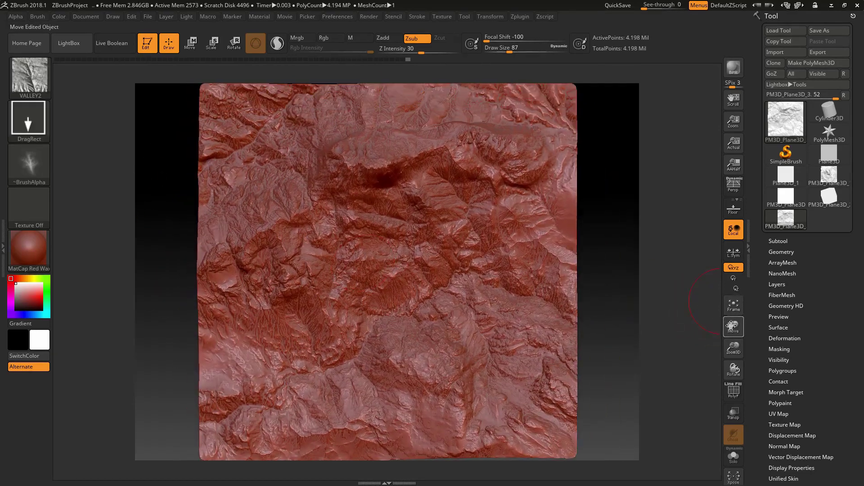
{"action": "left_click", "coordinate": [21, 14]}
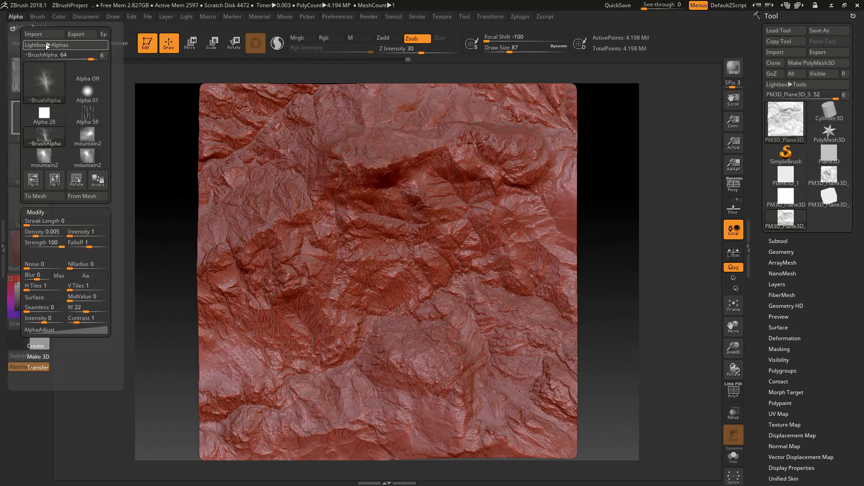
{"action": "left_click", "coordinate": [86, 199]}
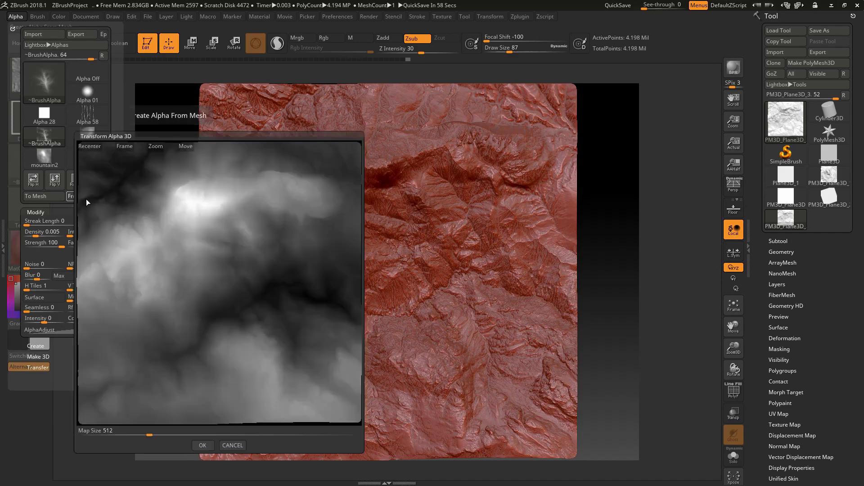
{"action": "left_click_drag", "start_coordinate": [217, 246], "coordinate": [51, 193]}
{"action": "left_click_drag", "start_coordinate": [149, 435], "coordinate": [252, 438]}
{"action": "left_click", "coordinate": [111, 431]}
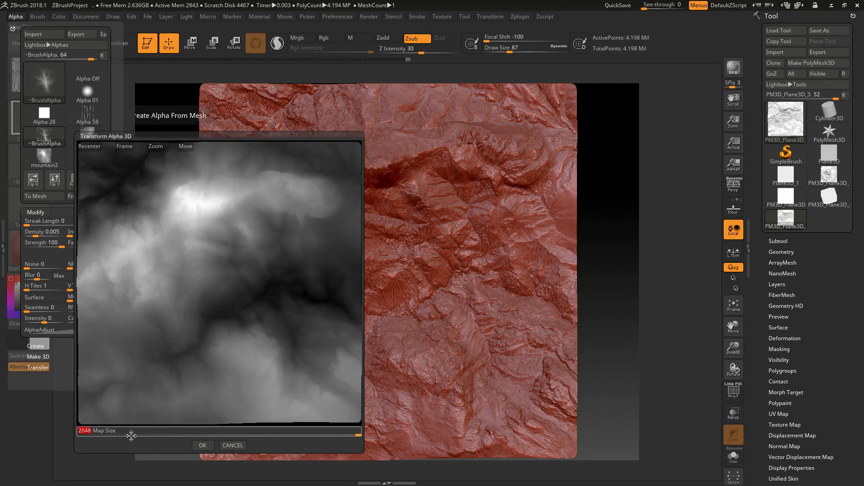
Step: Zoom the mesh in the alpha preview slightly so the terrain fills the frame to its edges, and create the alpha
{"action": "left_click", "coordinate": [153, 146]}
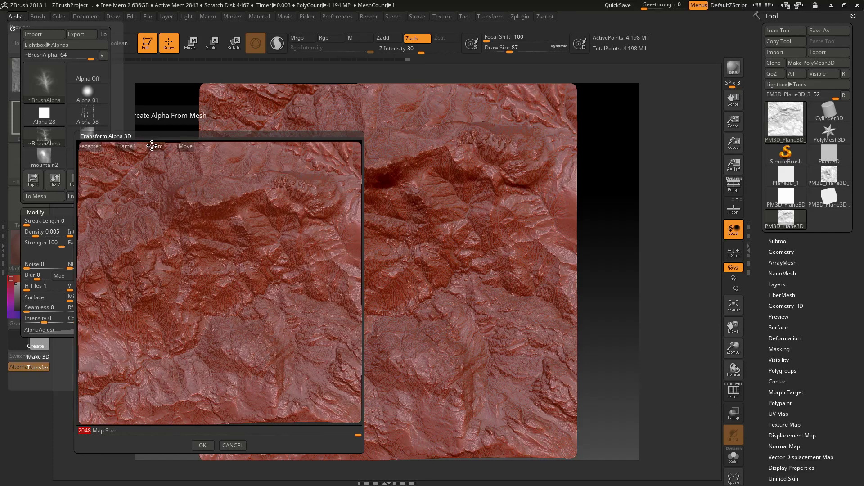
{"action": "mouse_move", "coordinate": [147, 145]}
{"action": "left_mouse_down"}
{"action": "mouse_move", "coordinate": [137, 141]}
{"action": "mouse_move", "coordinate": [134, 151]}
{"action": "left_mouse_up"}
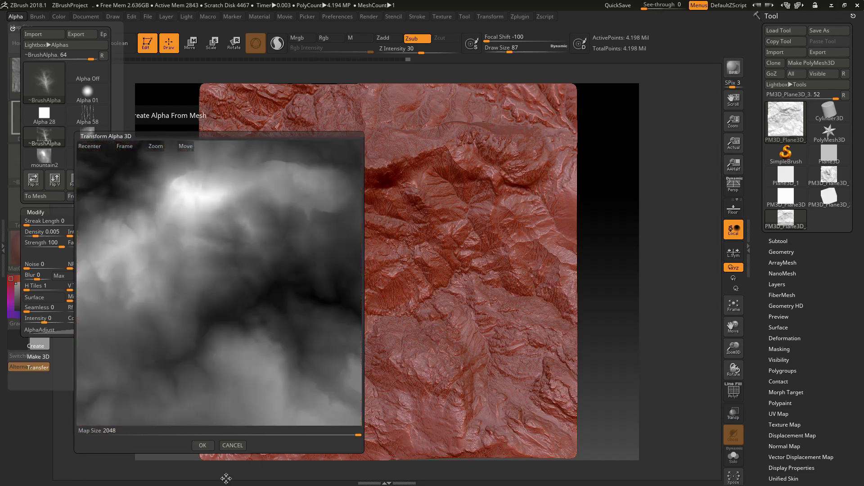
{"action": "left_click", "coordinate": [202, 446]}
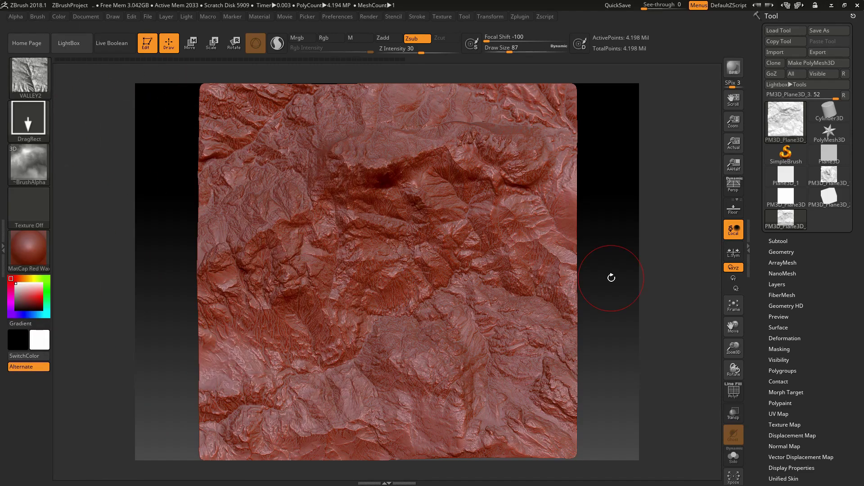
Step: Examine the sculpted terrain from above, in side profile and from its opposite side
{"action": "left_click_drag", "start_coordinate": [620, 299], "coordinate": [634, 208]}
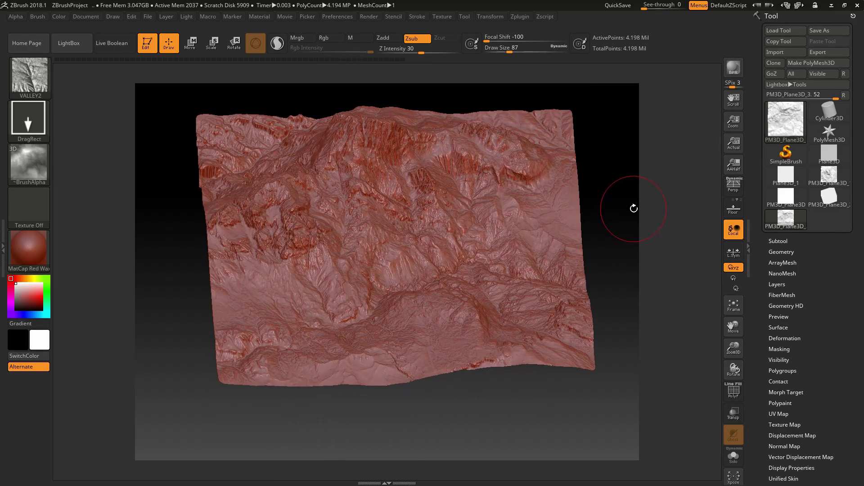
{"action": "left_click_drag", "start_coordinate": [629, 174], "coordinate": [610, 219]}
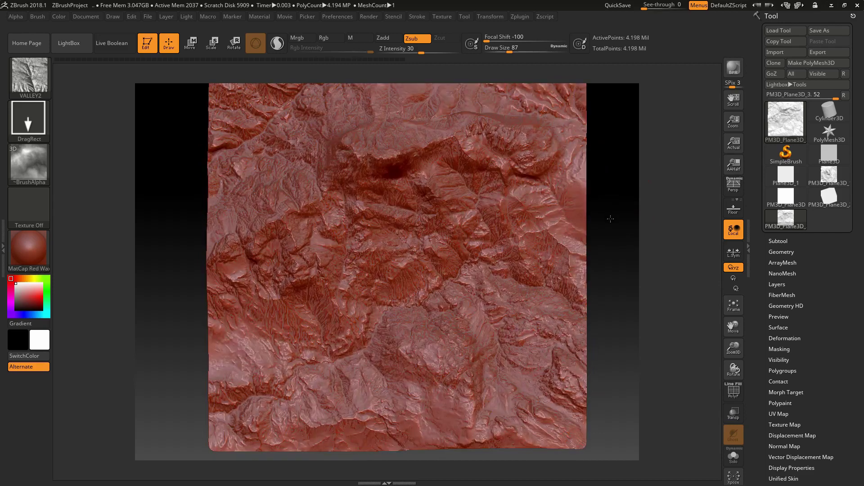
{"action": "left_click_drag", "start_coordinate": [601, 291], "coordinate": [611, 227], "text": "shift"}
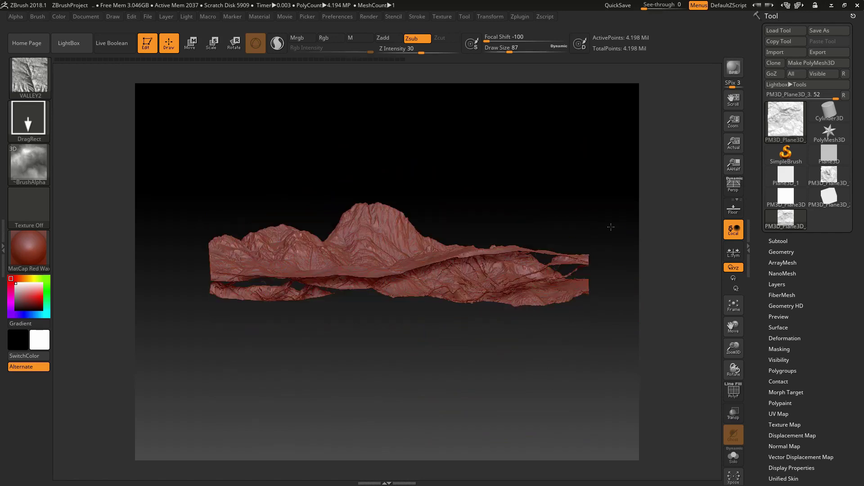
{"action": "mouse_move", "coordinate": [548, 220]}
{"action": "left_mouse_down"}
{"action": "mouse_move", "coordinate": [493, 191]}
{"action": "mouse_move", "coordinate": [477, 211]}
{"action": "mouse_move", "coordinate": [444, 168]}
{"action": "mouse_move", "coordinate": [450, 234]}
{"action": "left_mouse_up"}
{"action": "key", "text": "shift"}
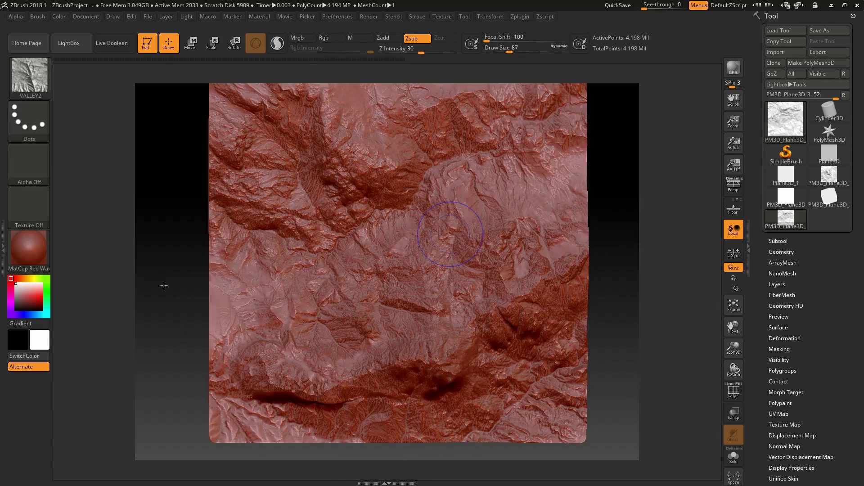
{"action": "left_click_drag", "start_coordinate": [164, 285], "coordinate": [167, 265], "text": "alt"}
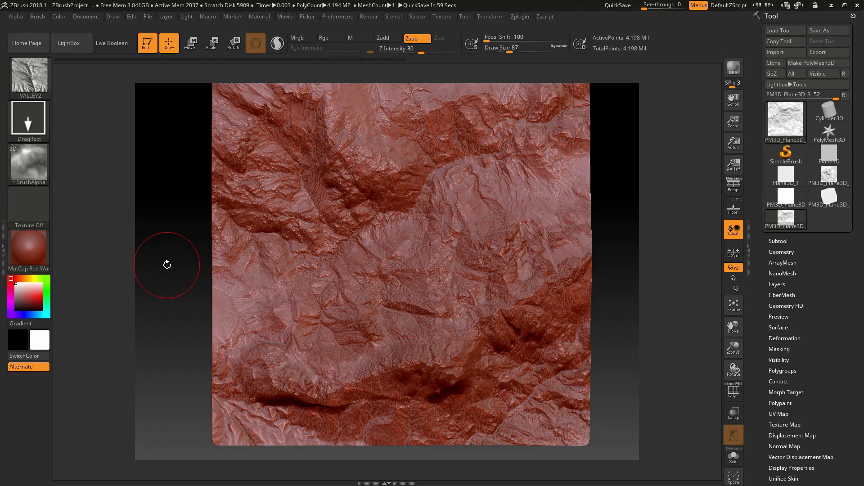
{"action": "left_click_drag", "start_coordinate": [167, 304], "coordinate": [162, 259]}
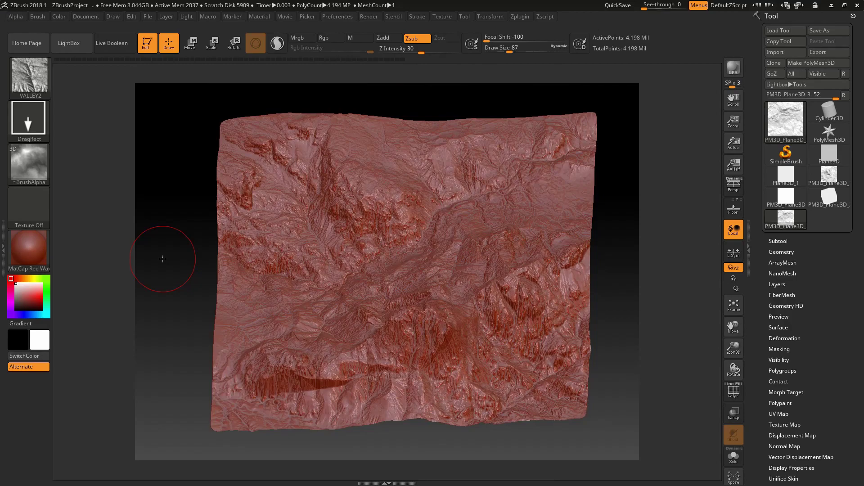